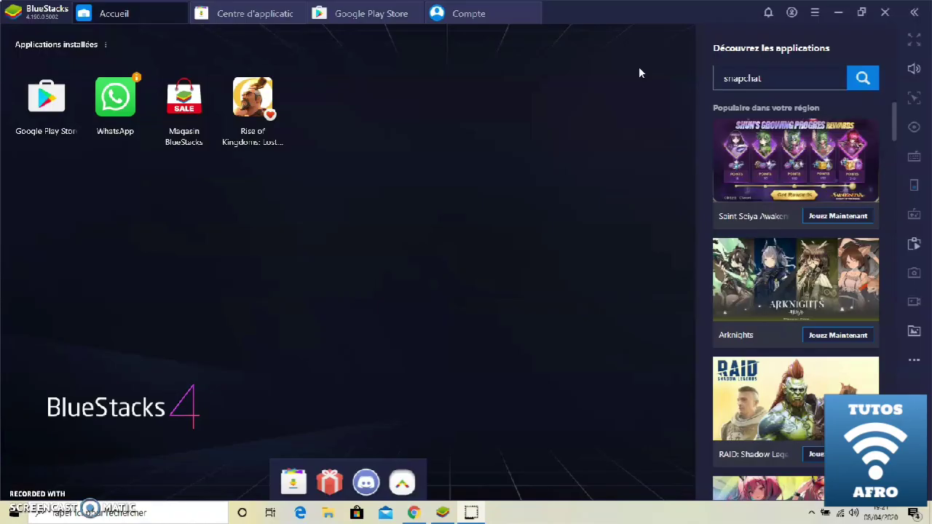
Step: Minimise the BlueStacks window to reveal the Windows desktop
click(839, 12)
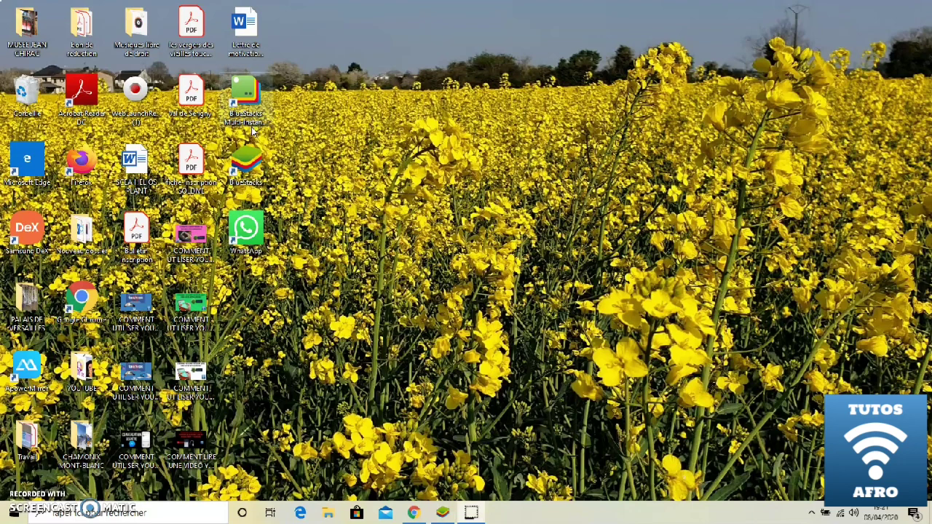
Step: Reposition the Multi-Instance Manager and BlueStacks desktop shortcuts, then restore BlueStacks from the taskbar
drag(251, 84, 366, 35)
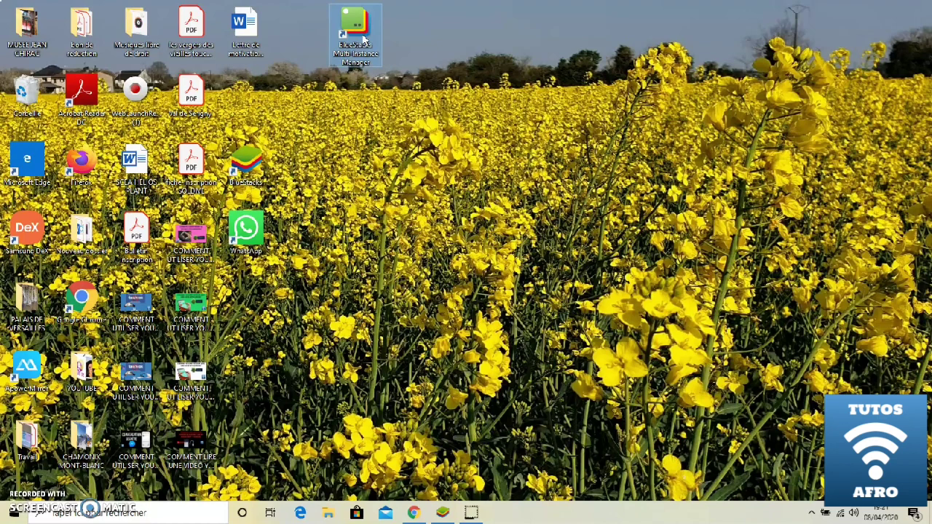
drag(247, 162, 247, 98)
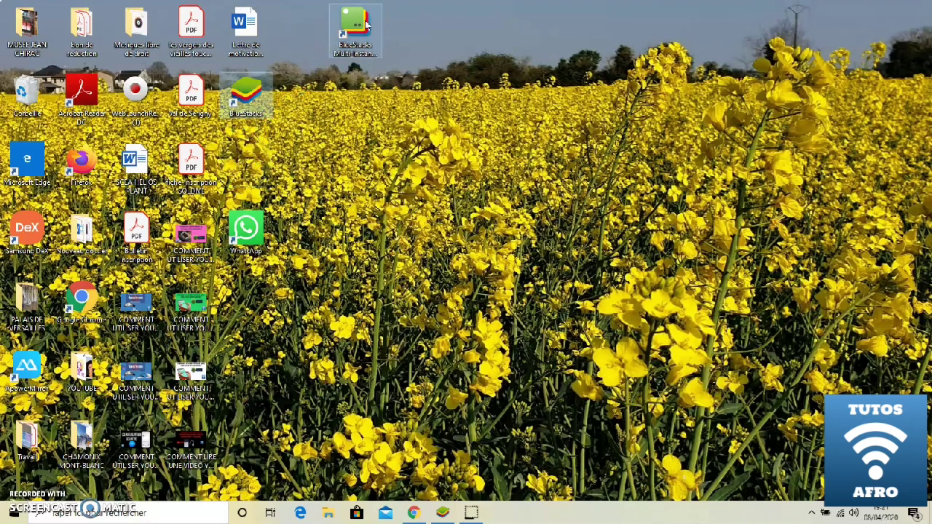
drag(378, 30, 279, 167)
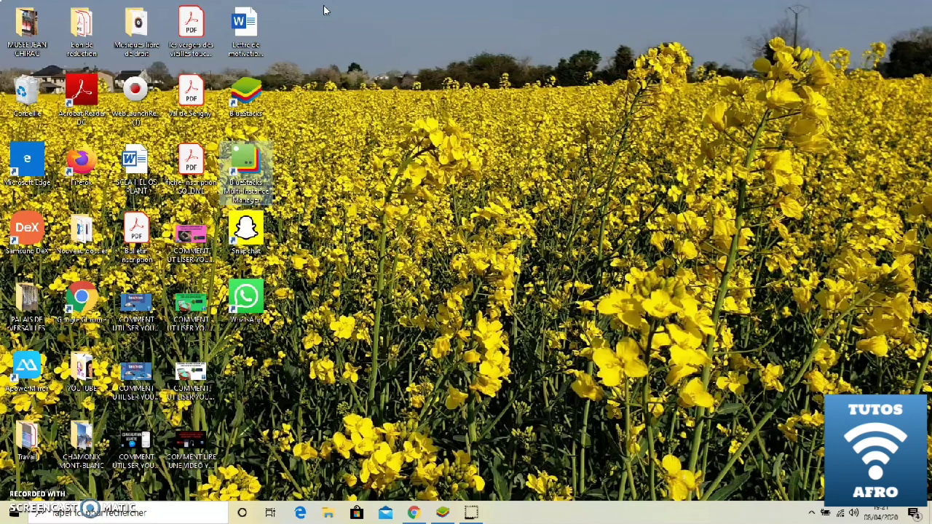
click(442, 514)
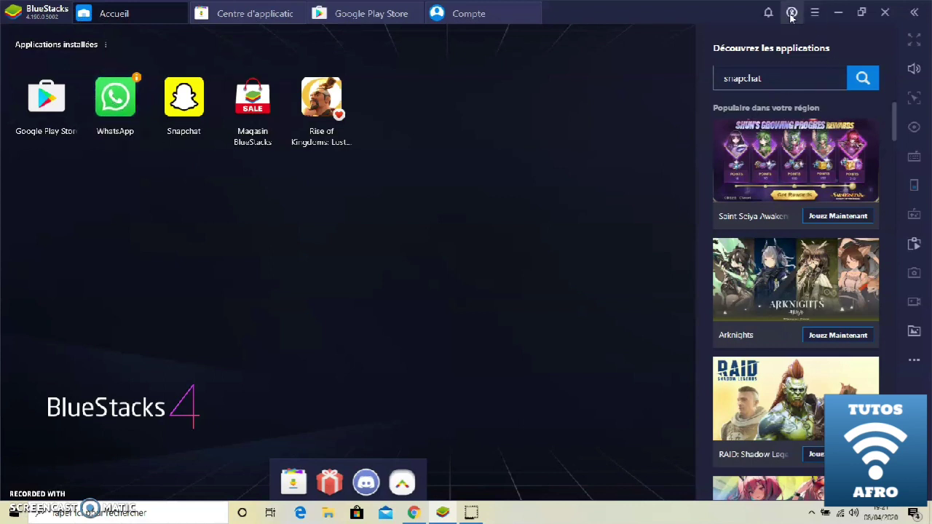
click(502, 12)
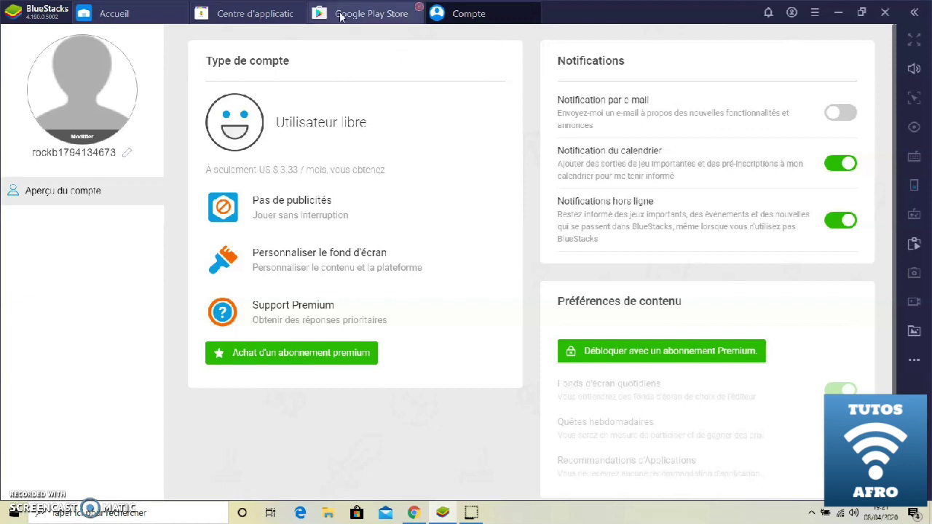
click(121, 11)
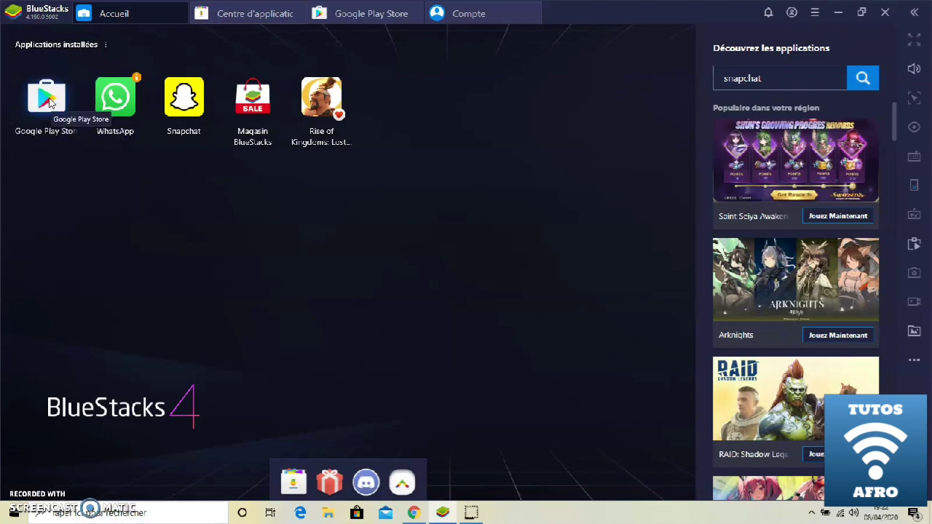
click(48, 101)
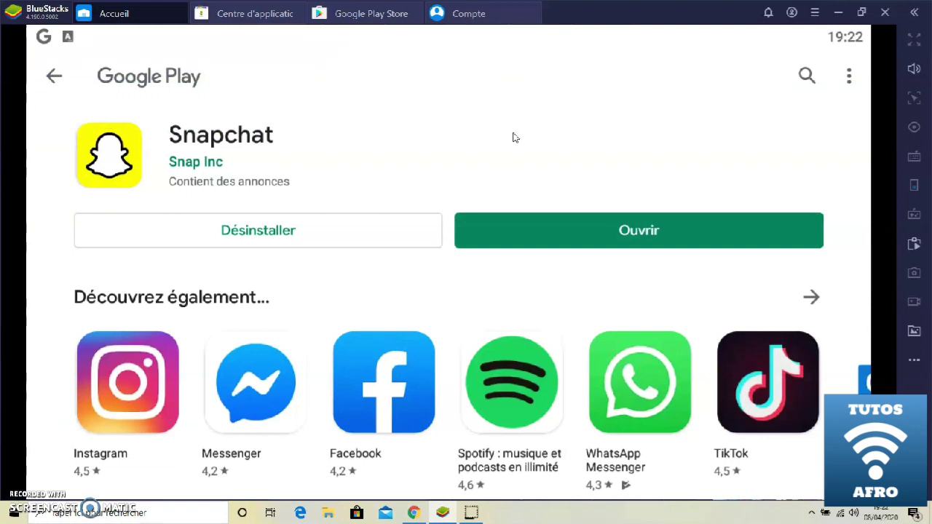
click(57, 79)
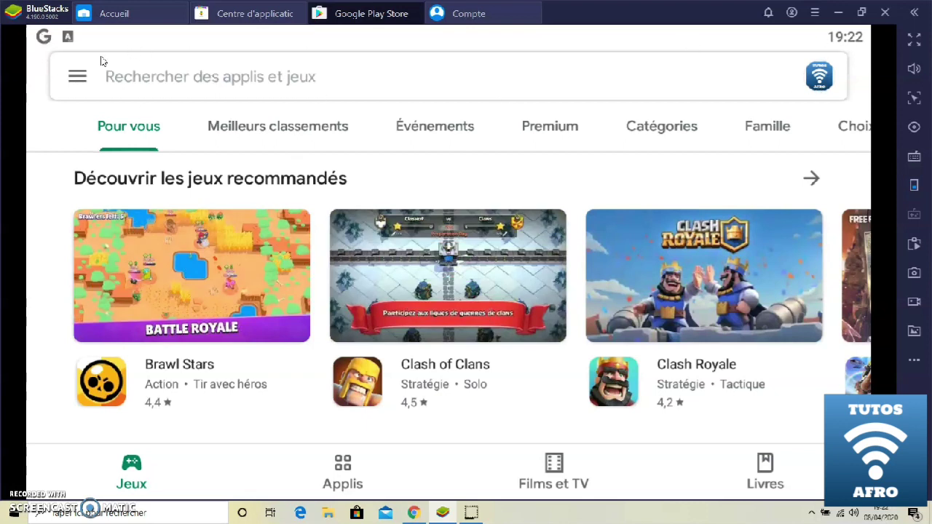
click(76, 78)
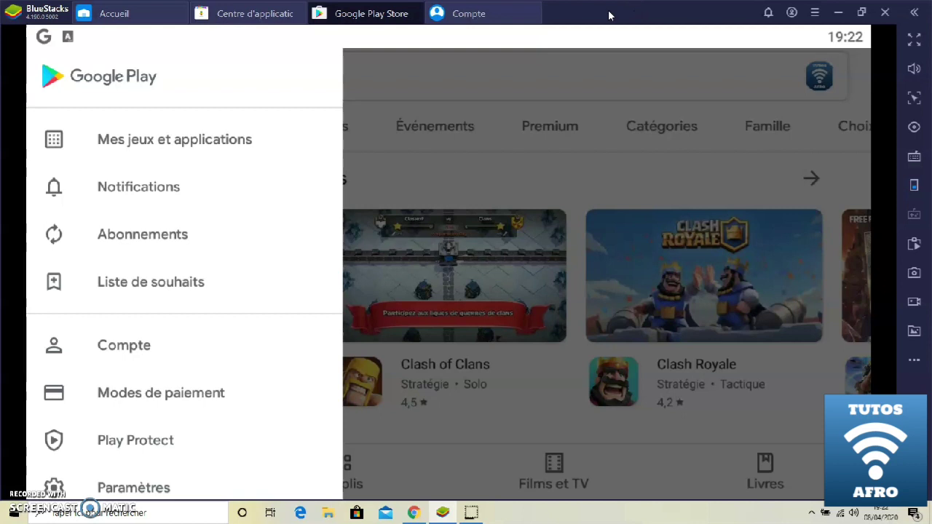
click(131, 11)
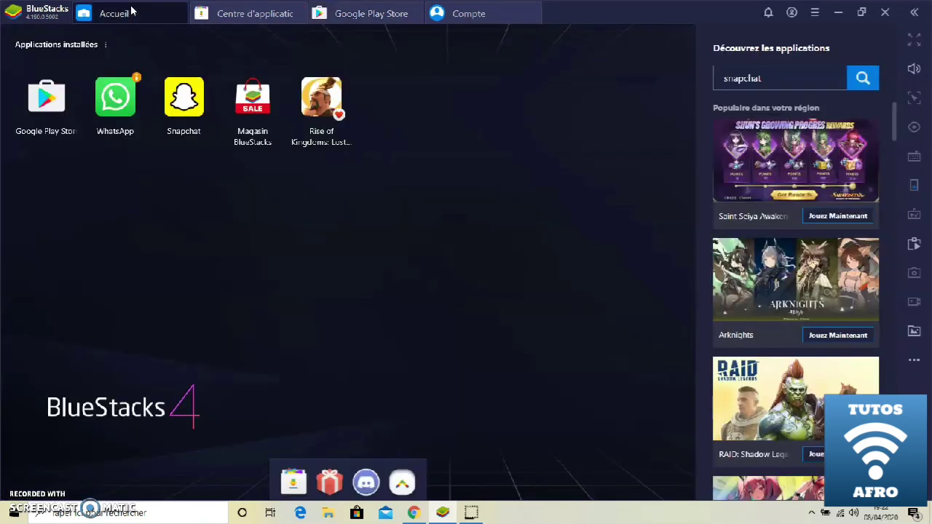
Step: Launch WhatsApp, declining the graphics-mode switch, and reach its 'Bienvenue sur WhatsApp' welcome screen
click(112, 107)
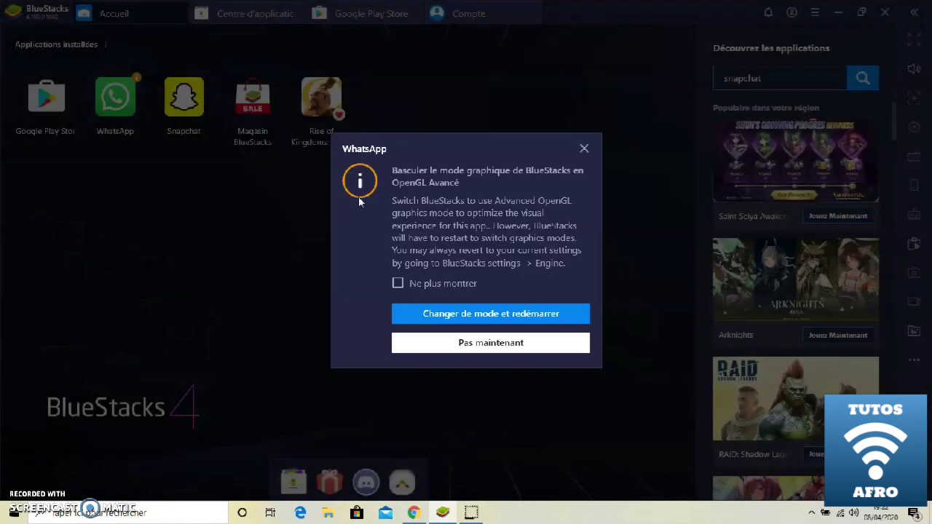
click(474, 343)
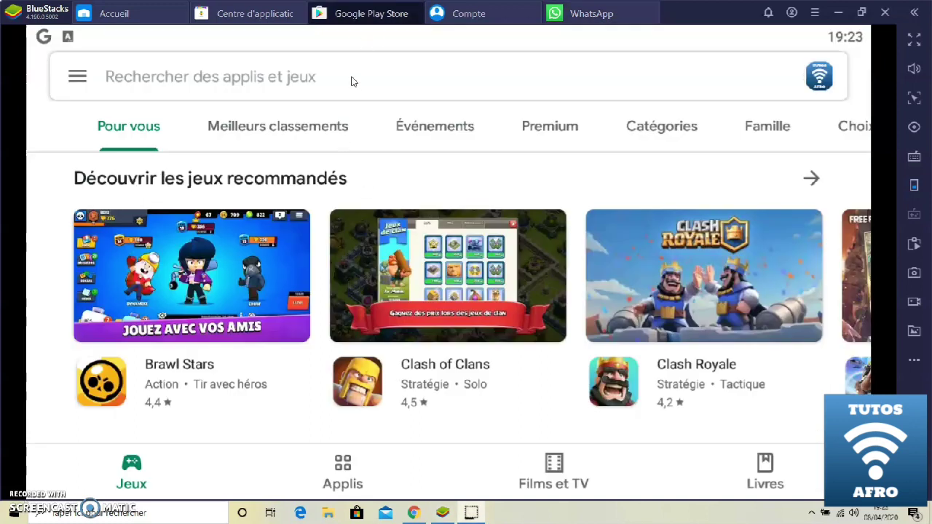
click(350, 86)
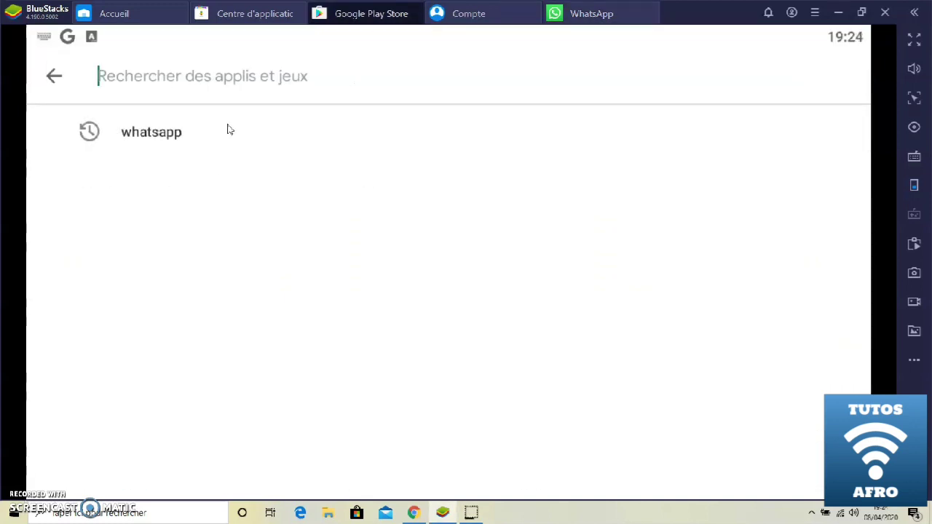
click(166, 134)
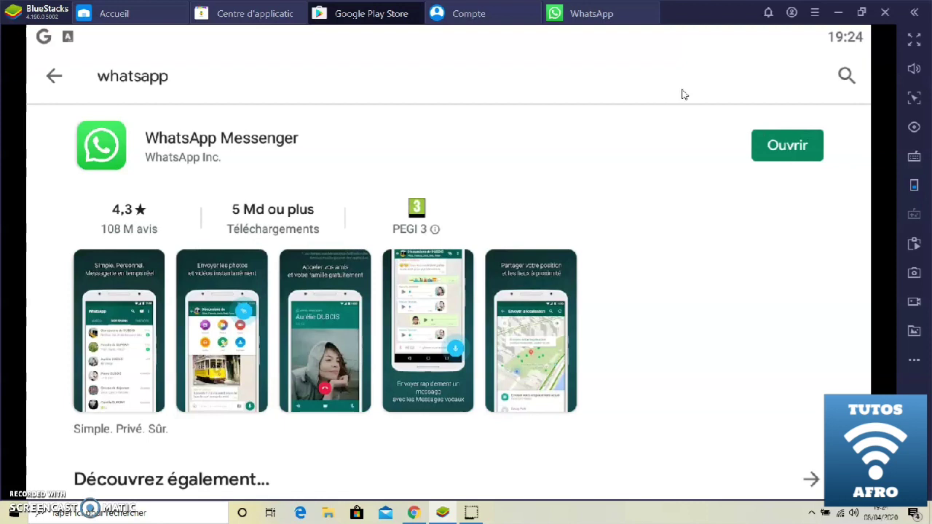
click(595, 11)
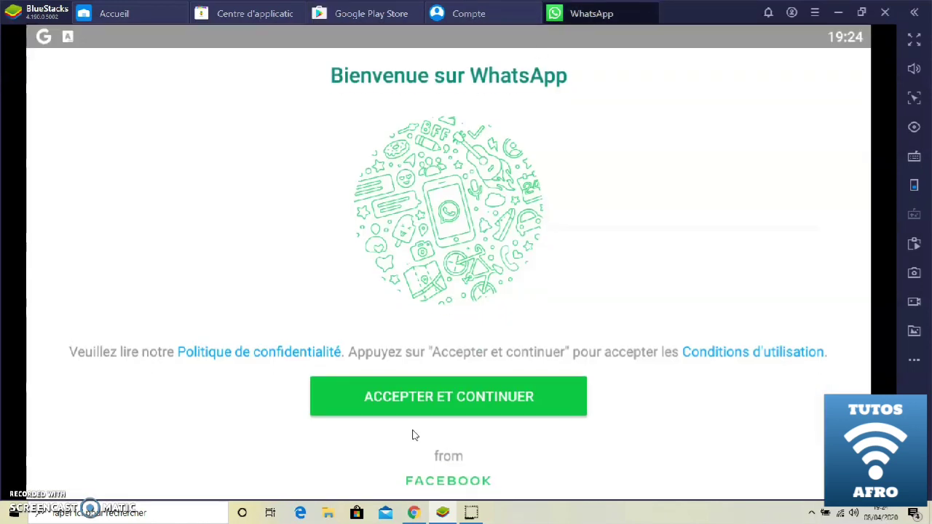
Step: Accept WhatsApp's terms, enter the French (+33) phone number, and submit it
click(480, 401)
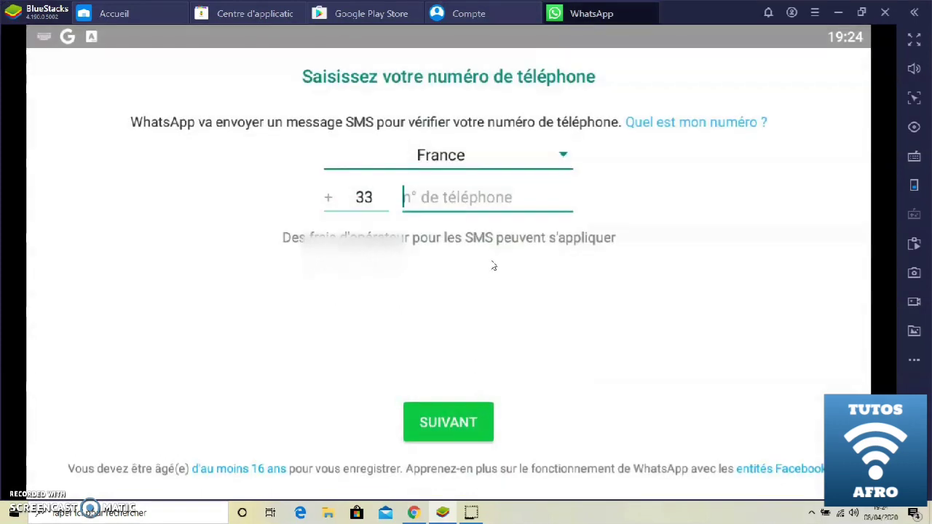
text(07)
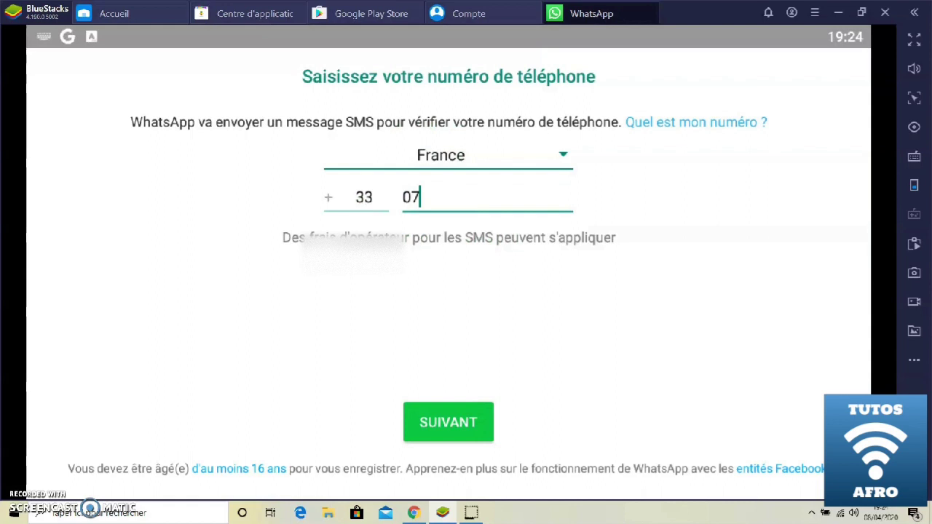
text(7)
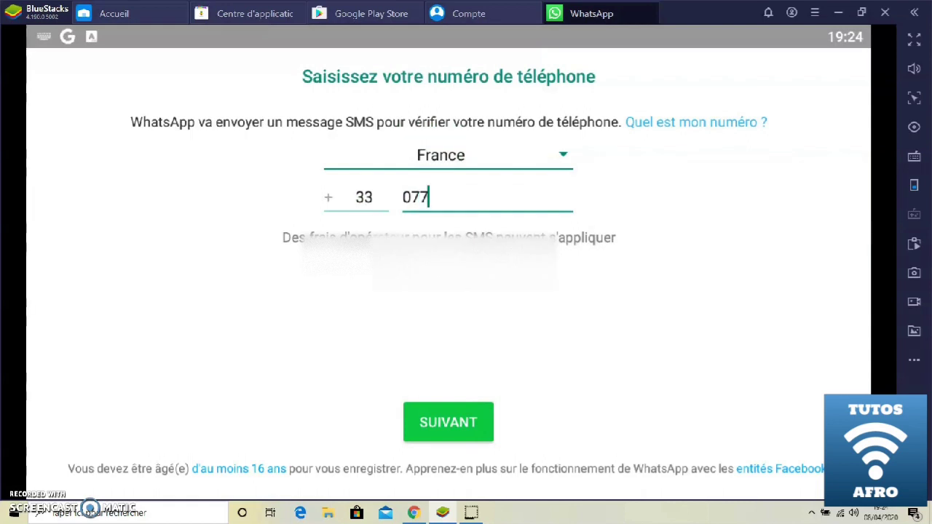
text(3**)
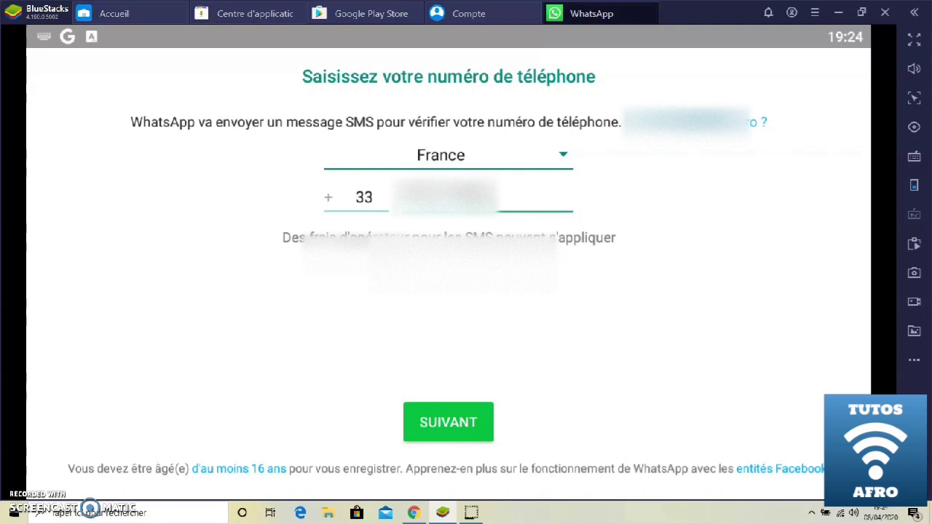
click(437, 430)
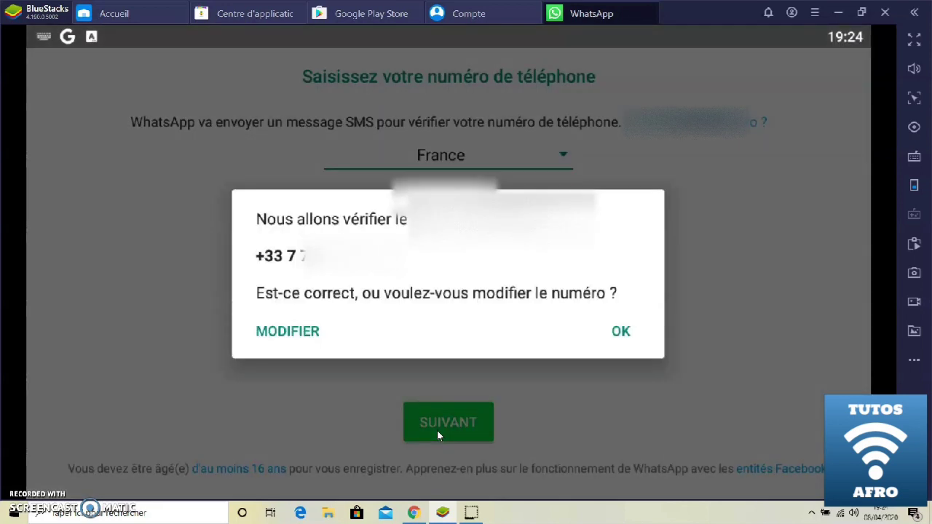
Step: Confirm the number, request the code by call, and enter the six-digit verification code
click(620, 332)
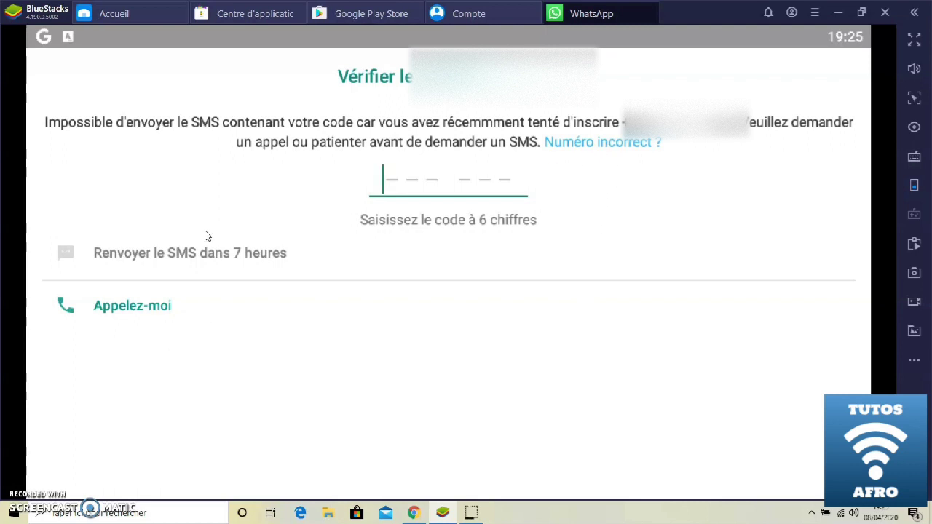
click(134, 307)
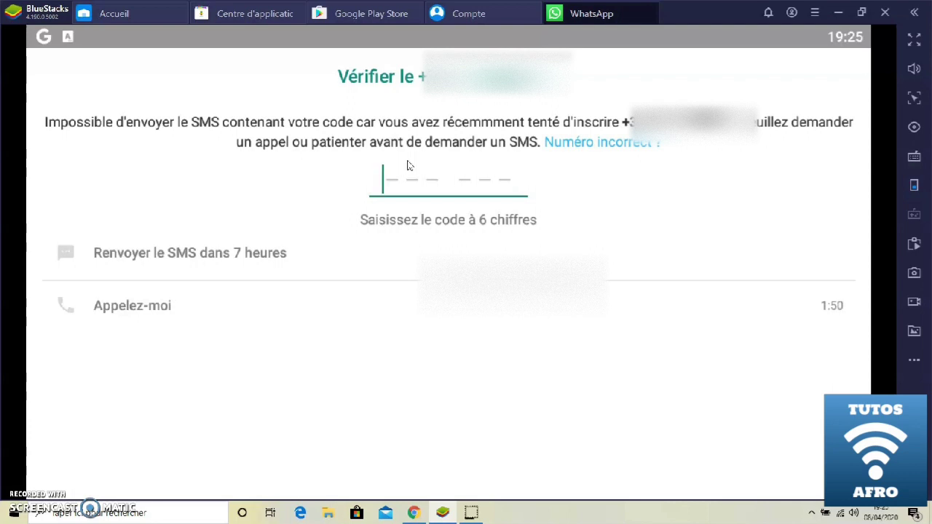
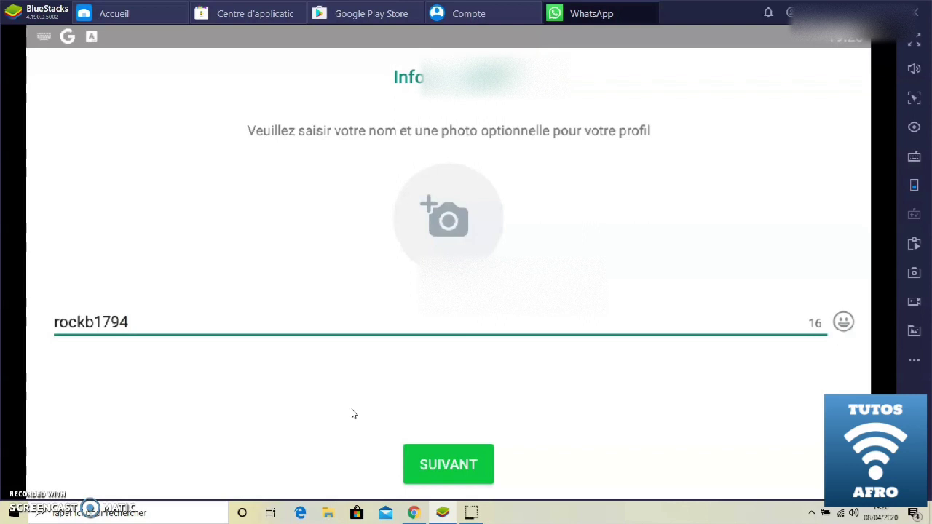
Step: Replace the suggested profile name with a new display name and complete setup
key(BackSpace)
key(BackSpace)
key(BackSpace)
key(BackSpace)
key(BackSpace)
key(BackSpace)
key(BackSpace)
key(BackSpace)
key(BackSpace)
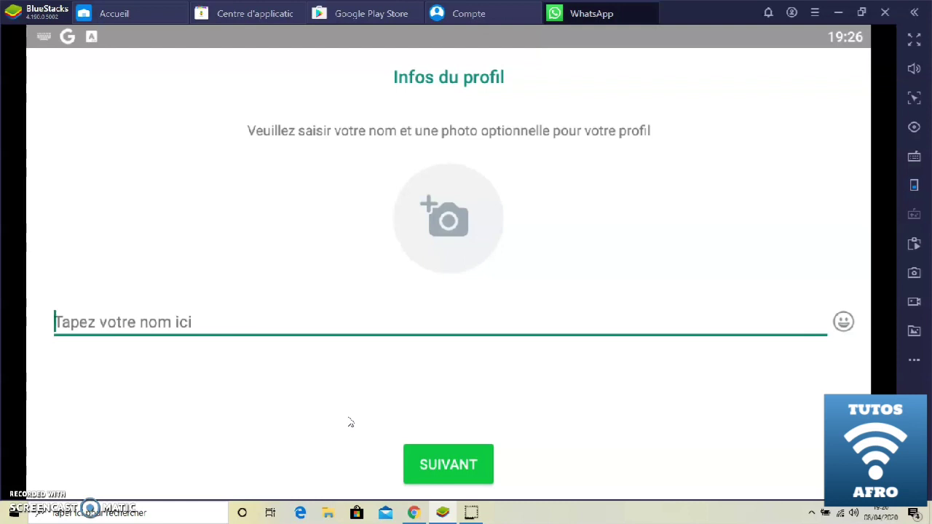
text(TU)
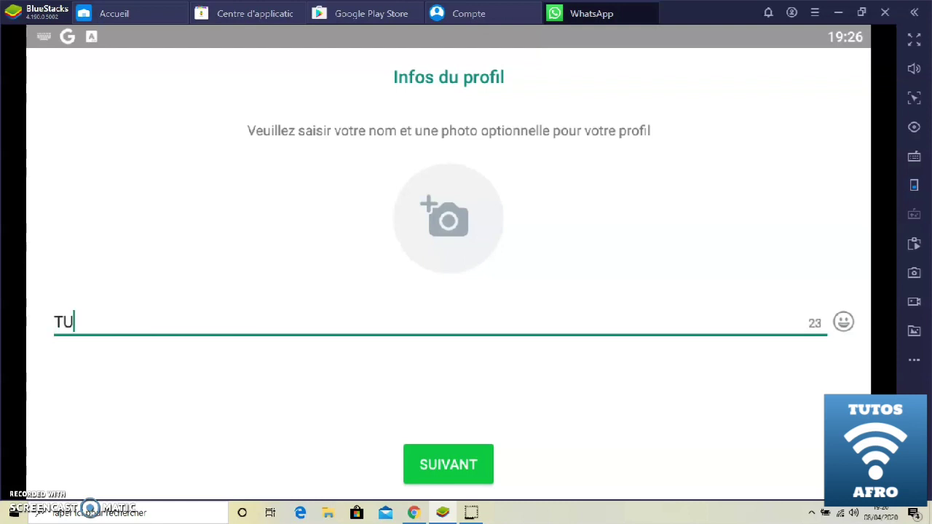
text(TOS )
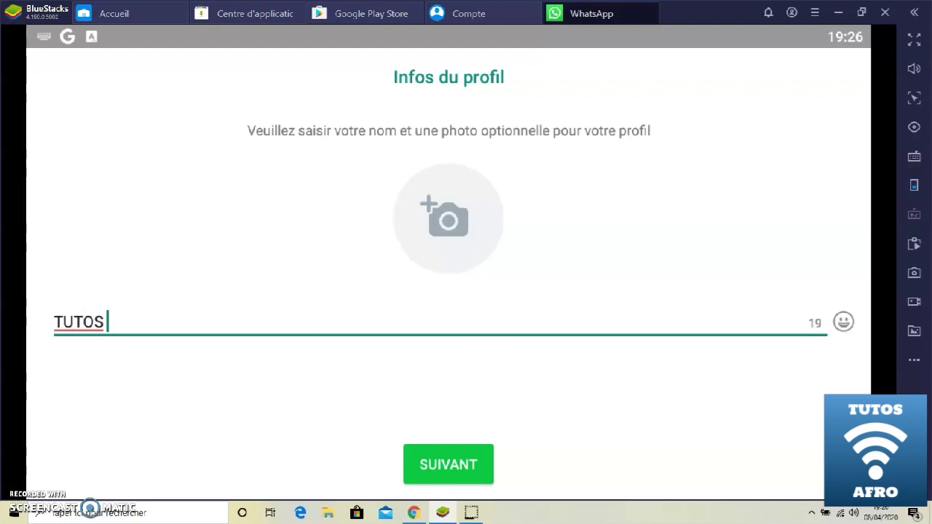
text(AFRO)
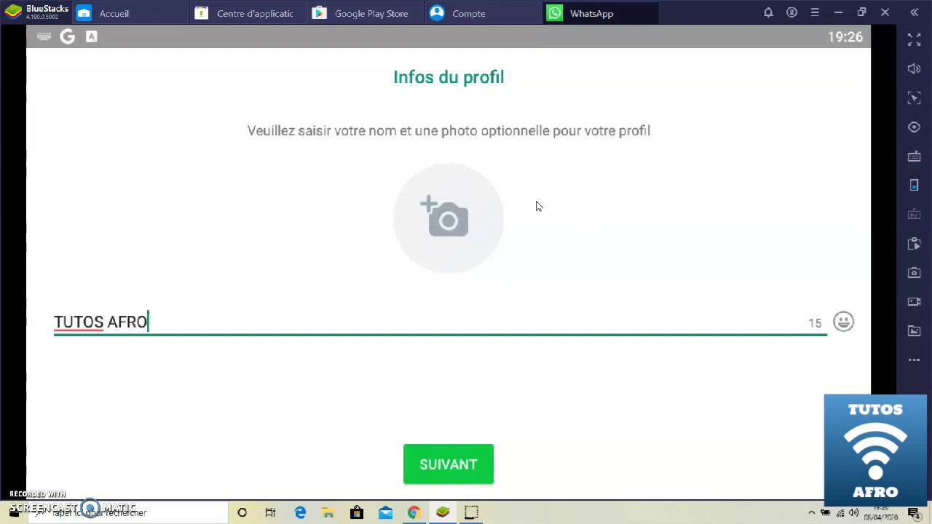
click(449, 466)
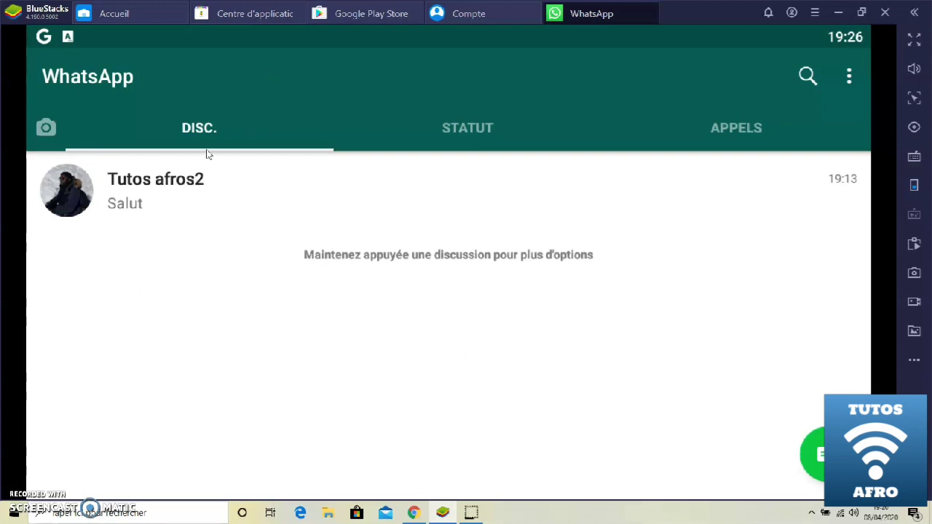
Step: Open the existing conversation and send the message 'SALUT'
click(175, 200)
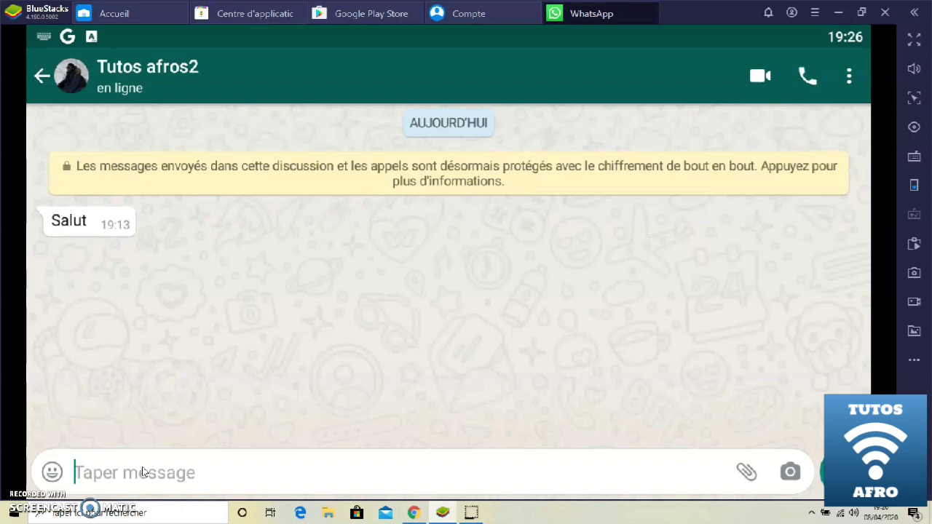
text(SALUT)
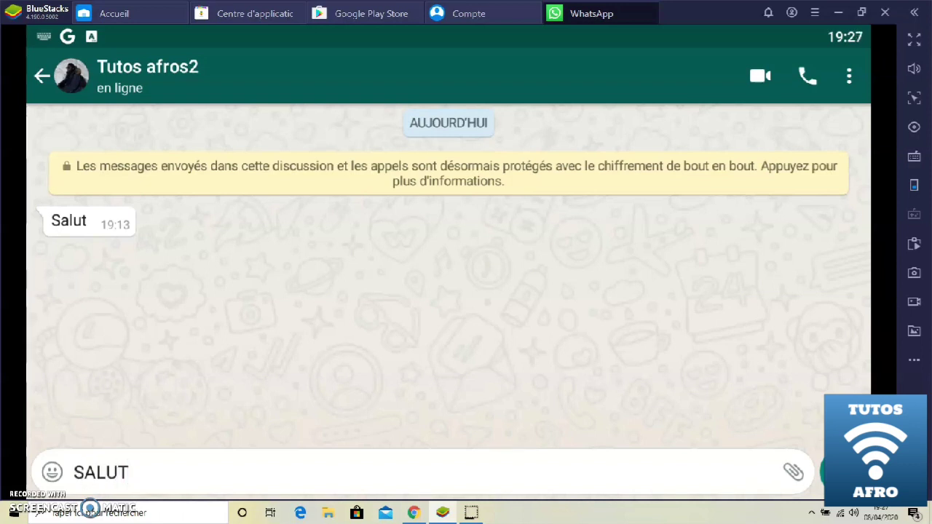
key(Return)
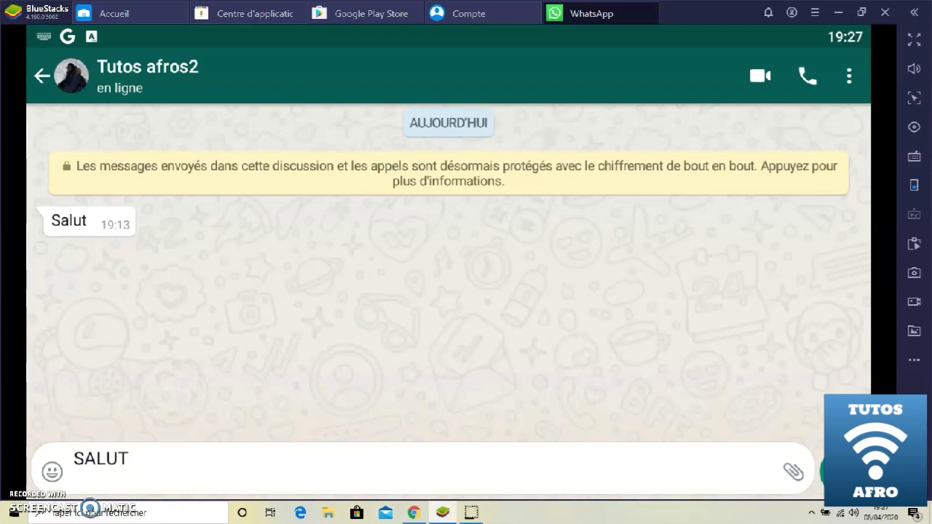
key(Return)
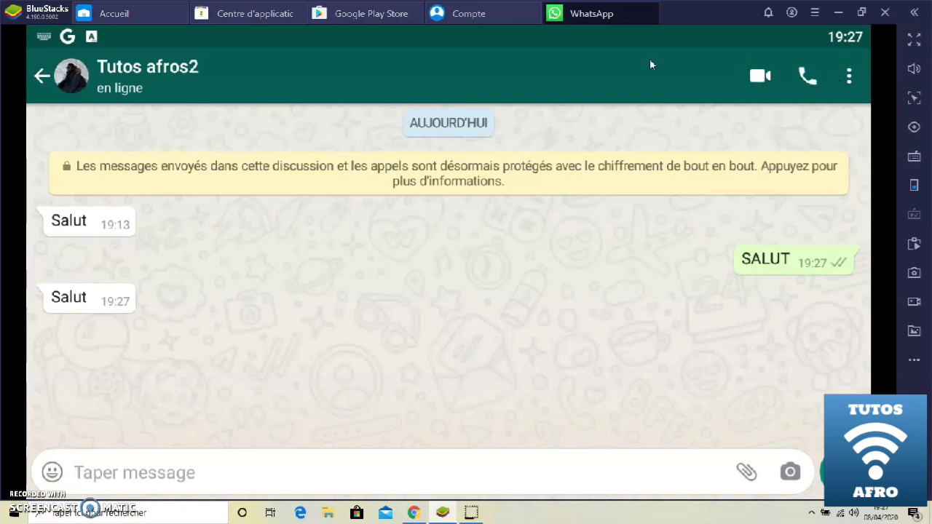
Step: Place a voice call to the contact, then request a video call
click(807, 83)
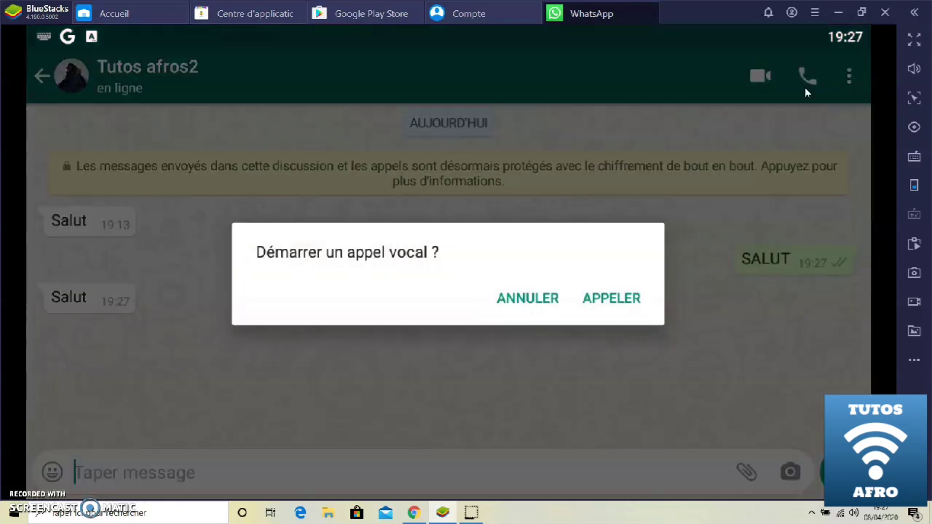
click(622, 306)
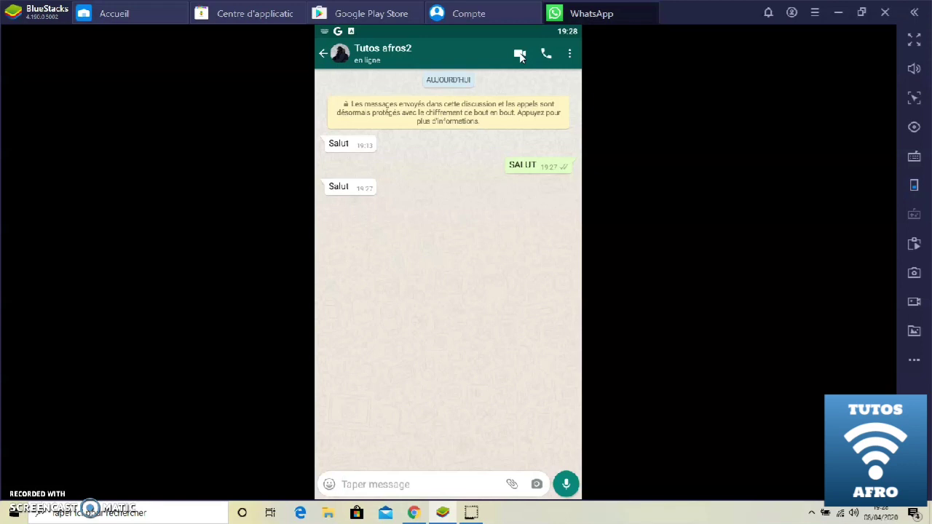
click(519, 54)
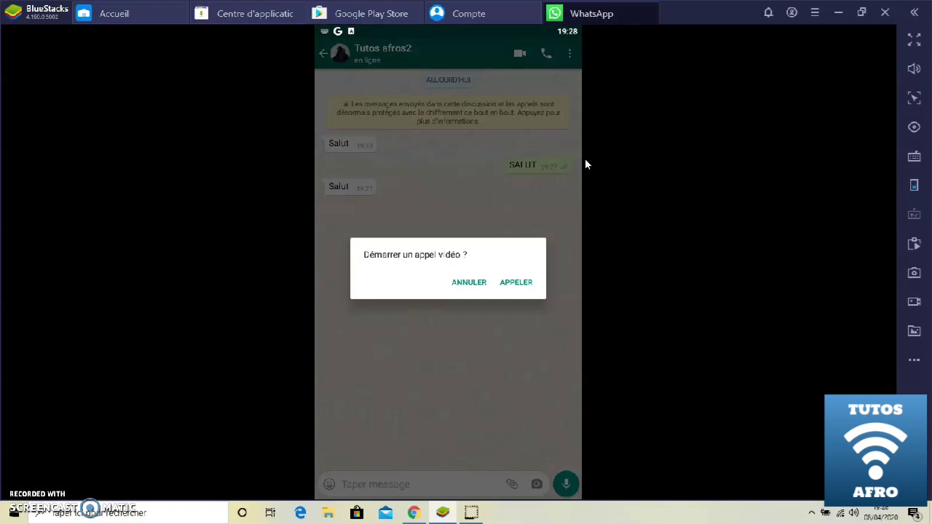
Step: Confirm 'Démarrer un appel vidéo' with APPELER to connect the video call
click(512, 289)
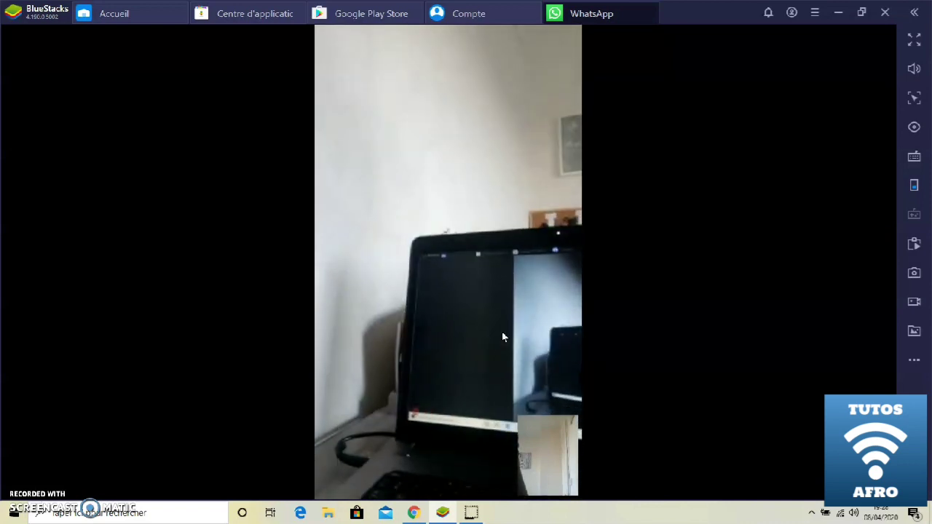
Step: Hang up the video call and go back to the chats list
click(414, 427)
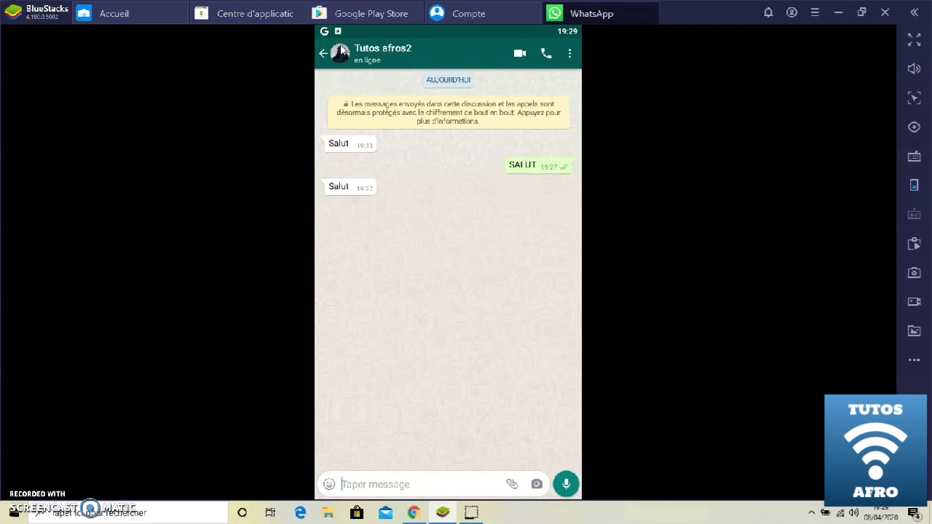
click(334, 53)
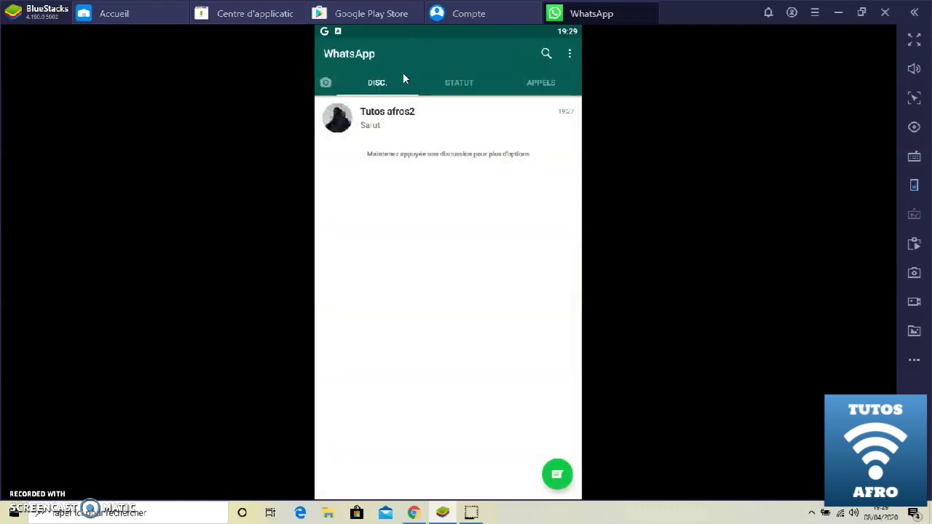
Step: Post a pink text status reading 'SALUT LES TUTORIOUS', then show the calls list
click(453, 84)
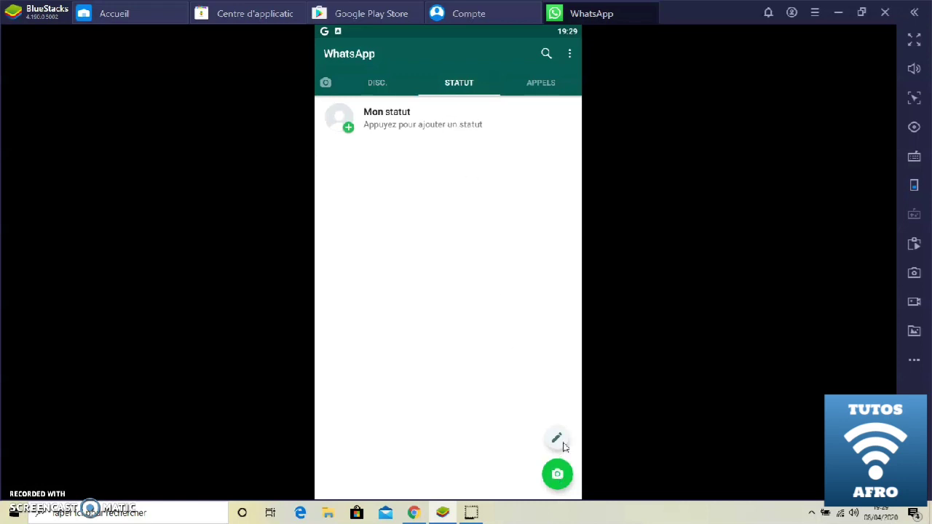
click(558, 439)
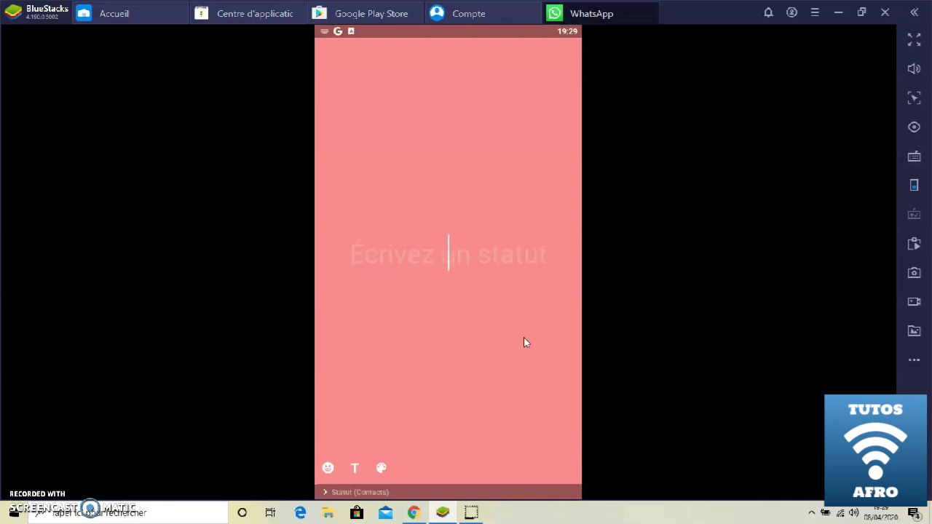
text(SALUT )
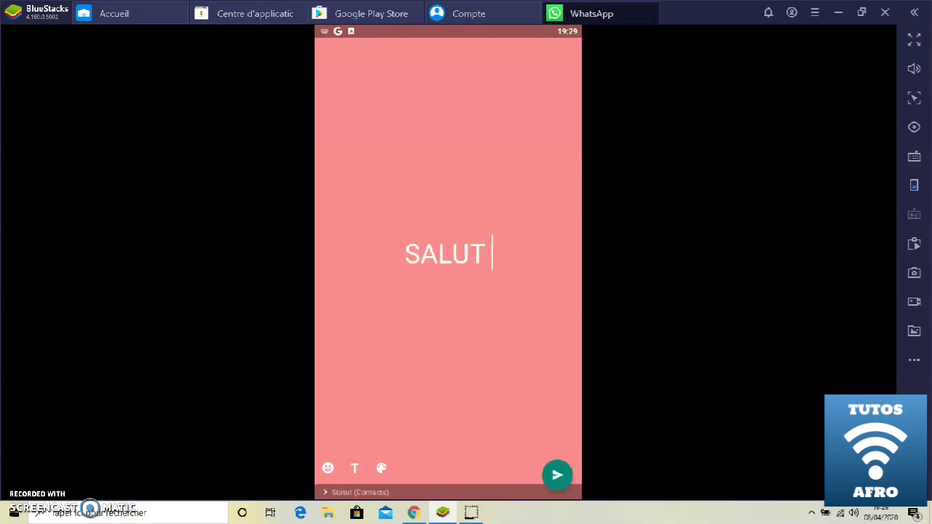
text(LES TU)
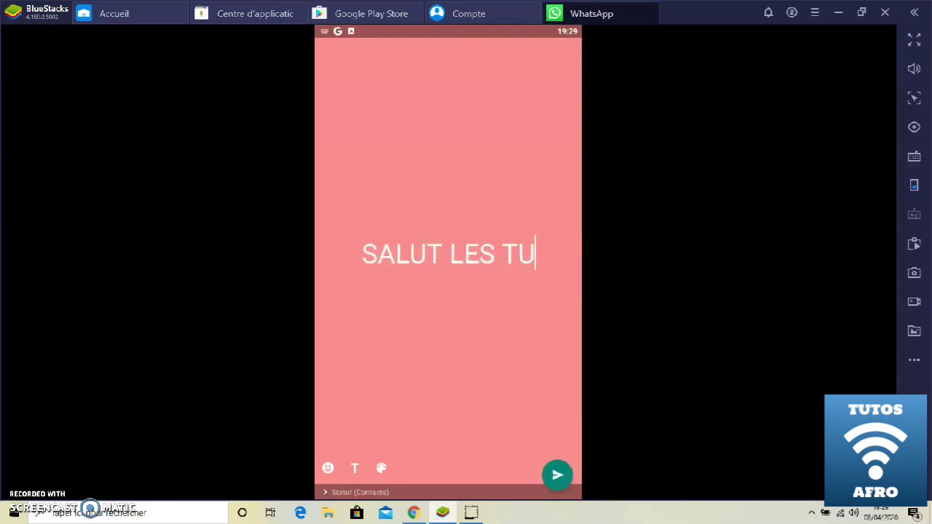
text(TUR)
key(BackSpace)
key(BackSpace)
text(OR)
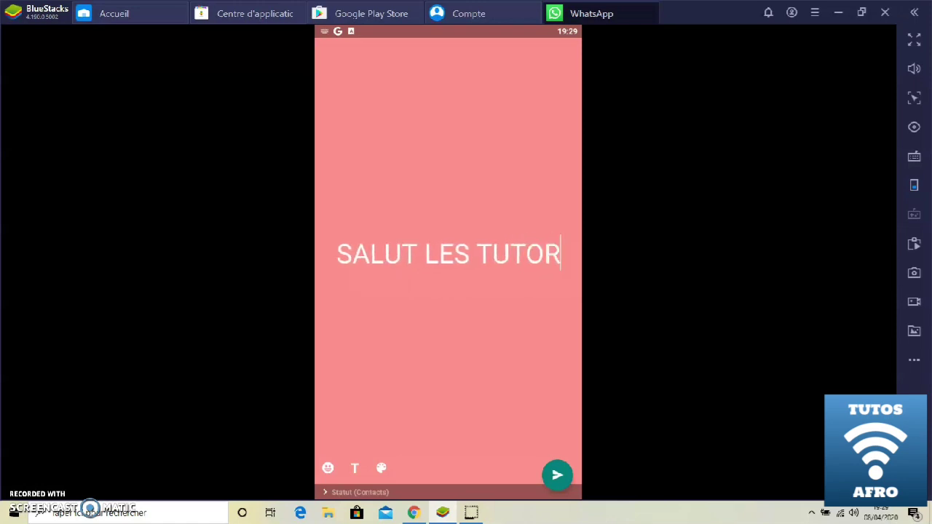
text(I)
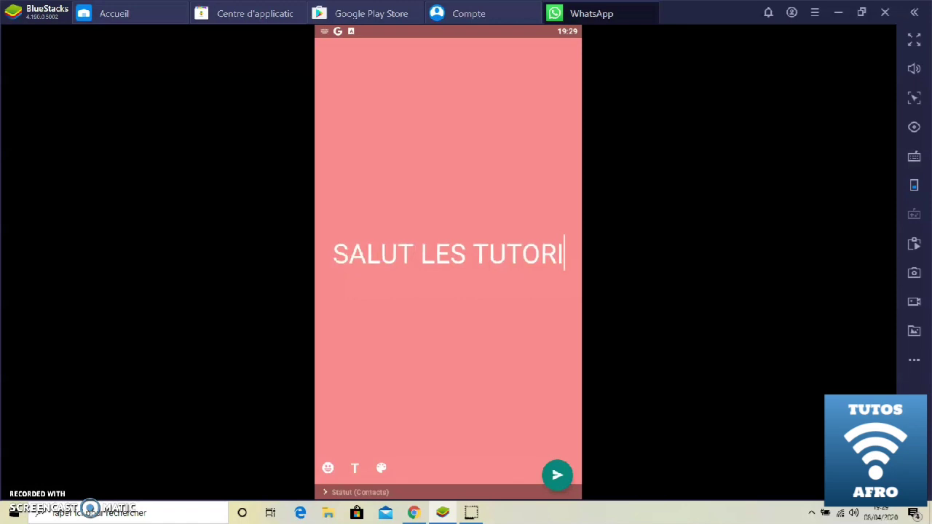
text(OUS)
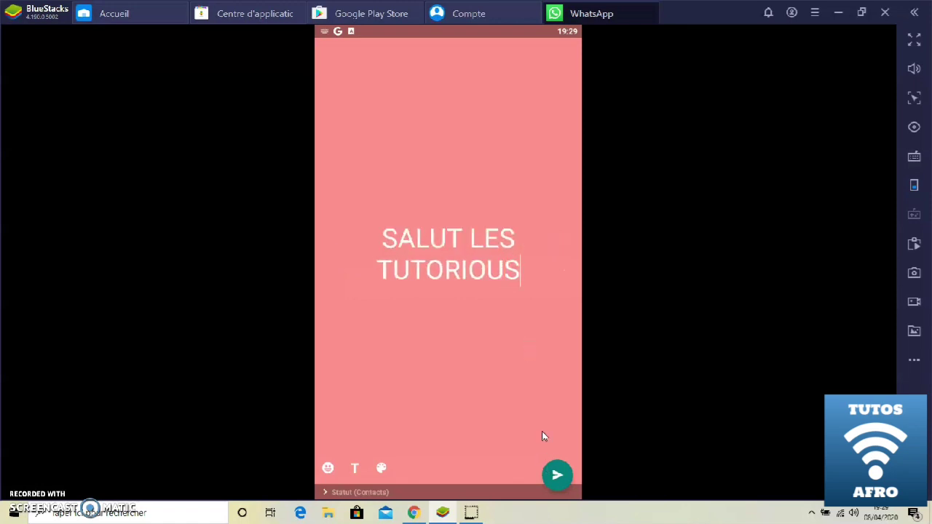
click(566, 476)
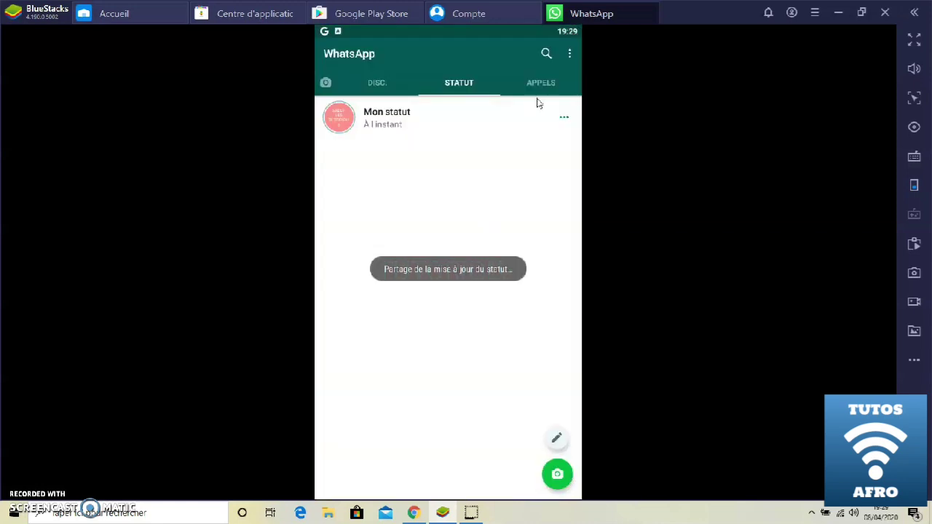
click(542, 93)
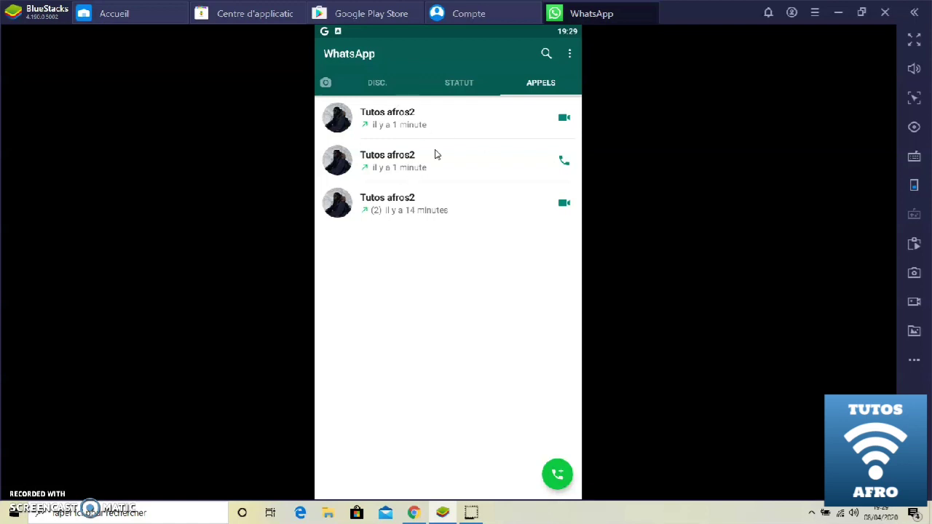
click(369, 84)
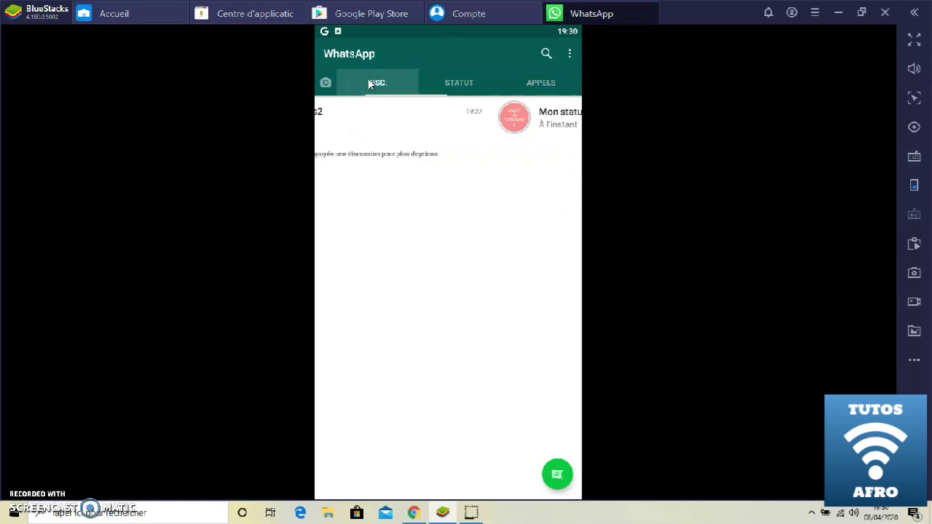
click(570, 55)
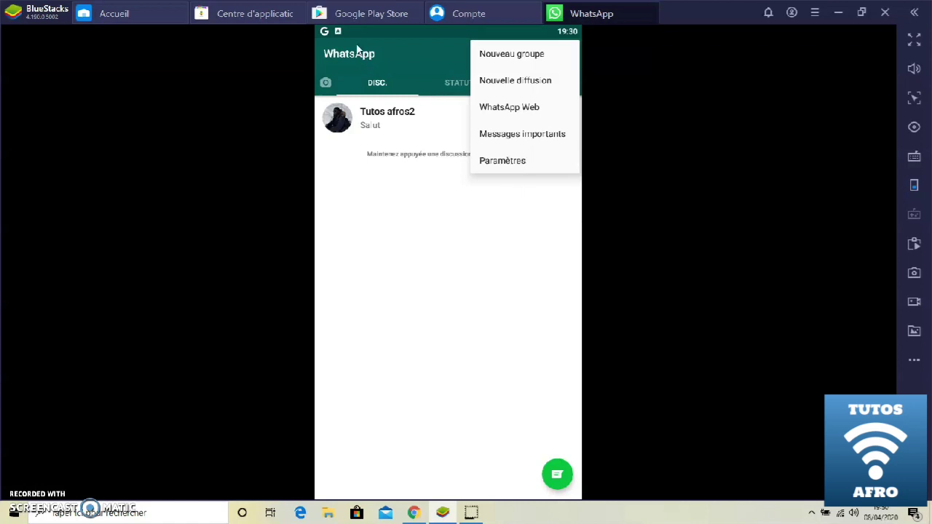
click(457, 88)
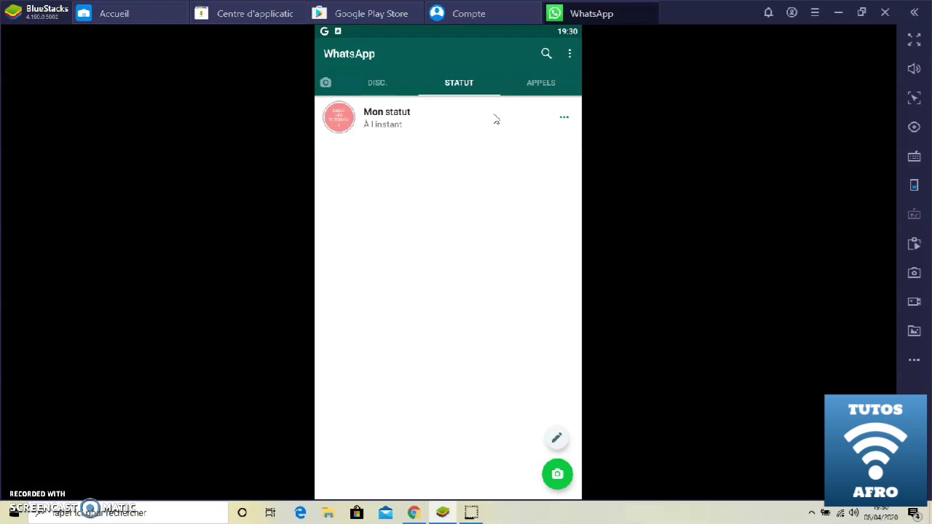
Step: Open Mon statut to view the posted statuses and their view counts
click(391, 84)
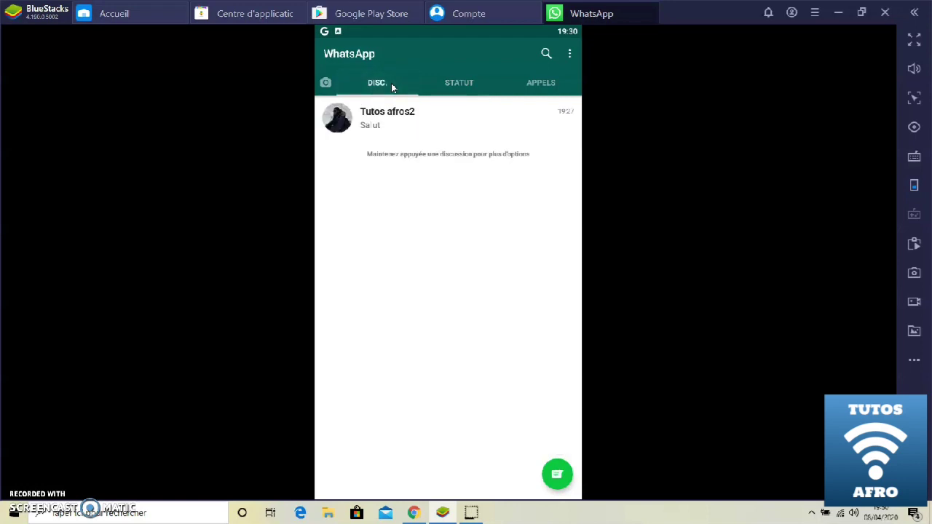
click(462, 89)
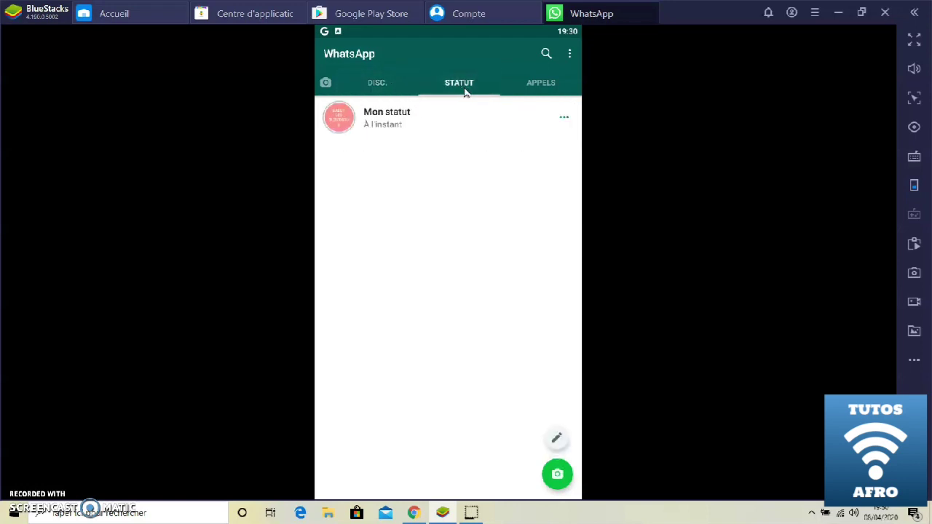
click(565, 121)
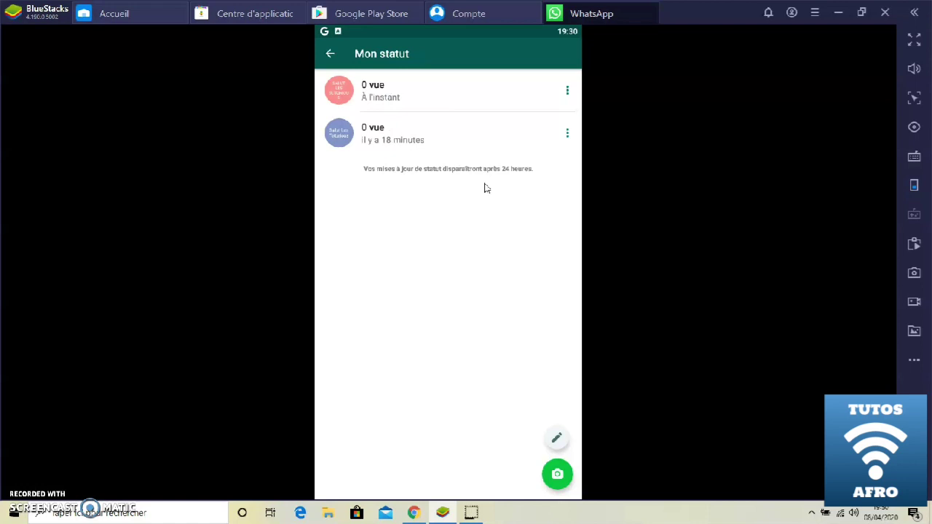
click(330, 55)
Step: Recheck that both statuses have 0 views, try the search, and return to DISC
click(373, 86)
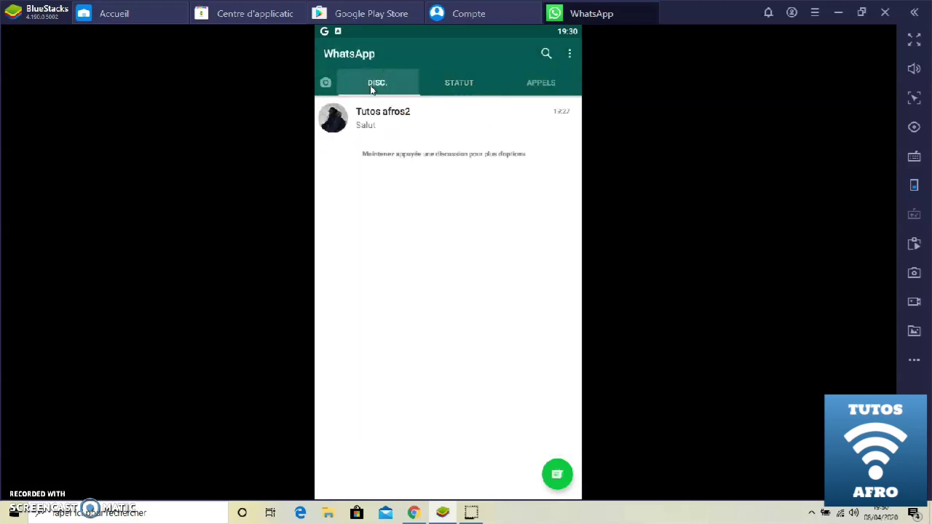
click(453, 86)
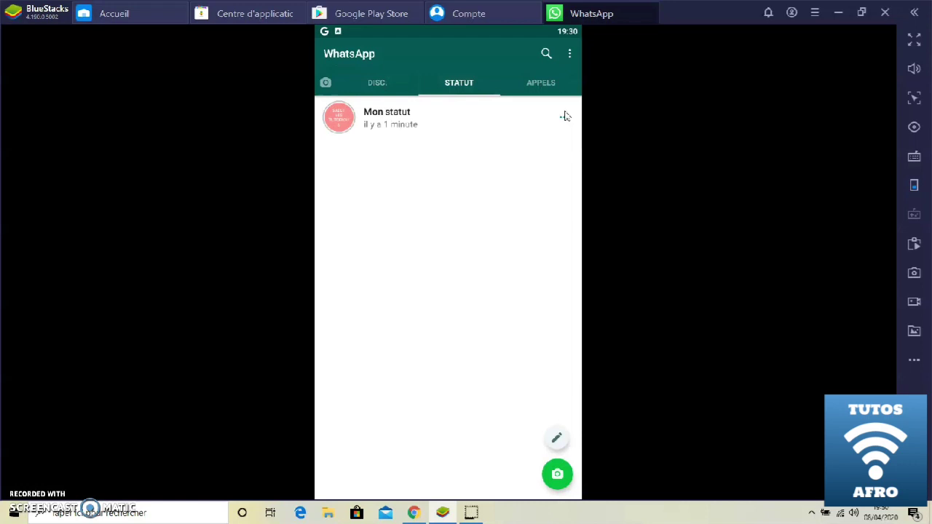
click(565, 117)
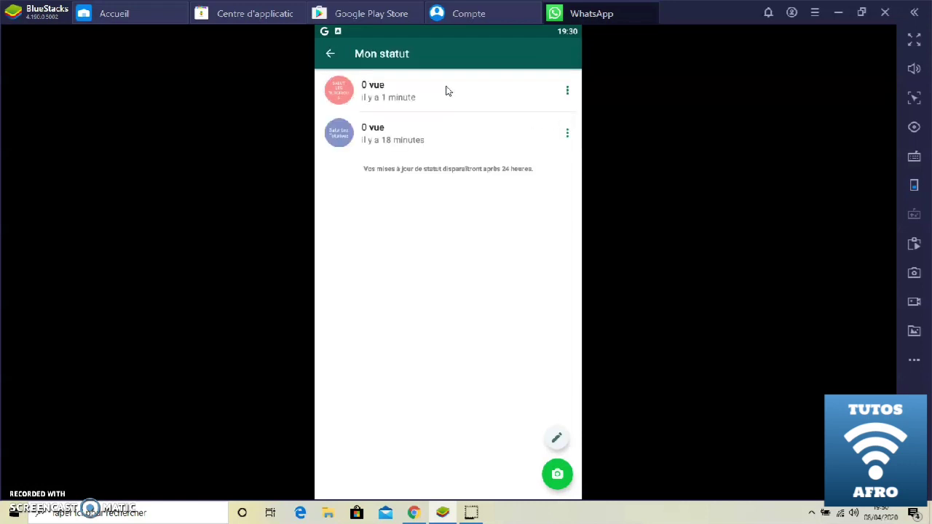
click(328, 51)
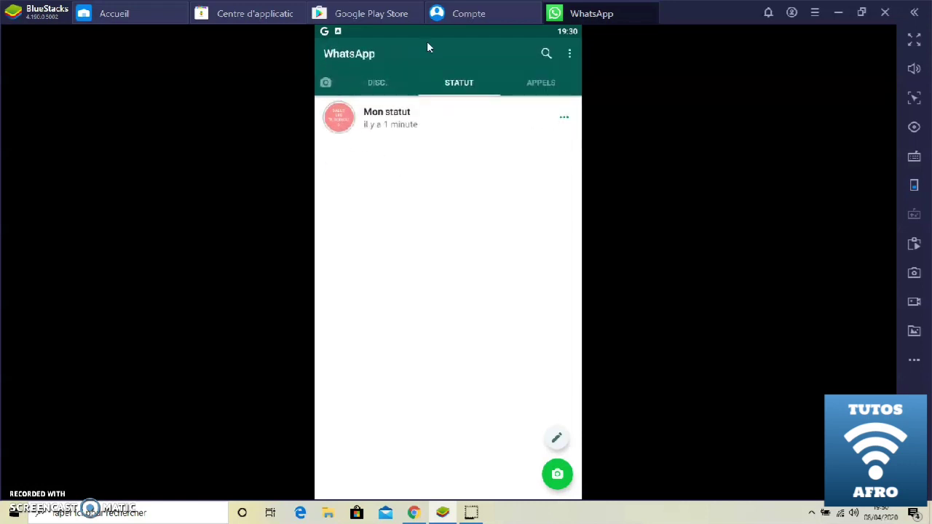
click(542, 52)
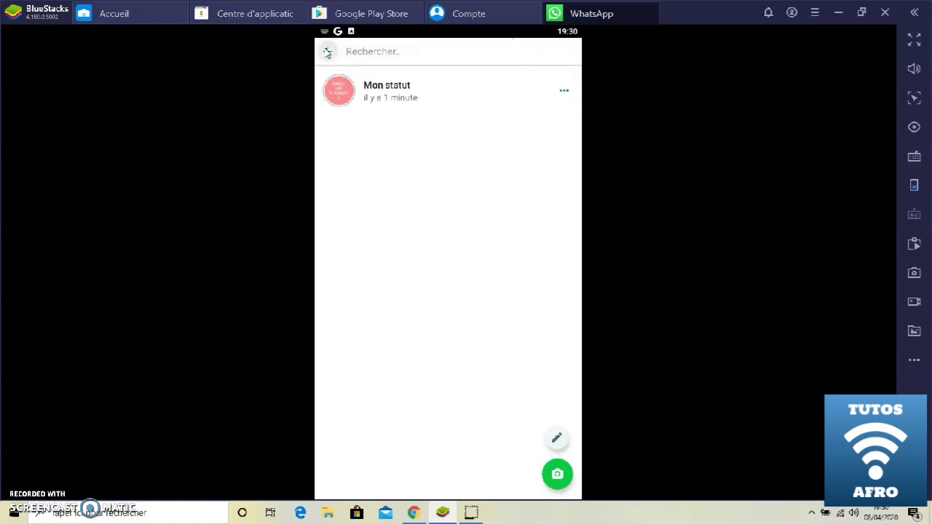
click(332, 55)
click(372, 83)
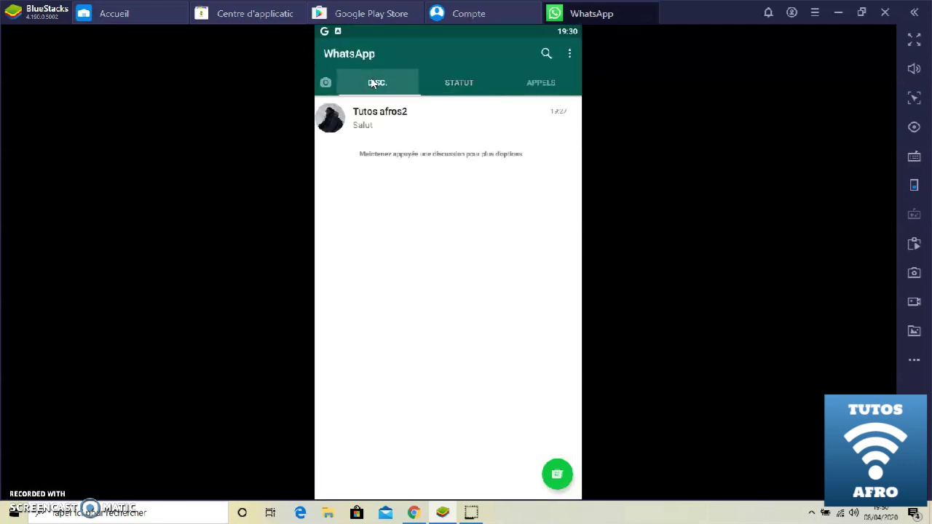
click(545, 53)
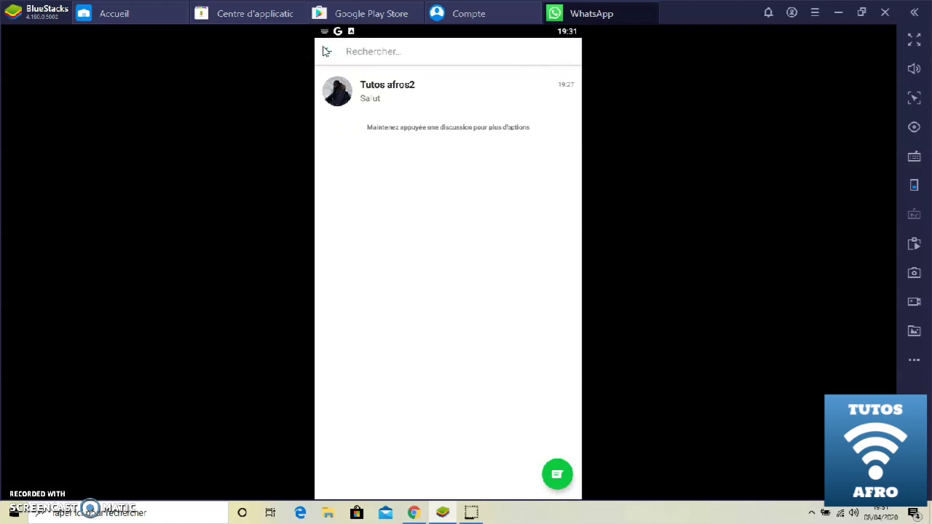
click(327, 54)
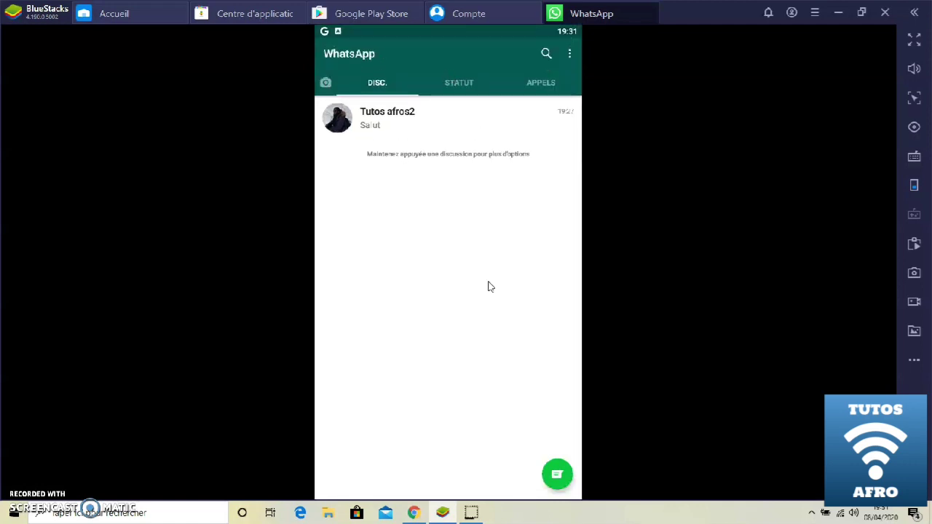
click(448, 122)
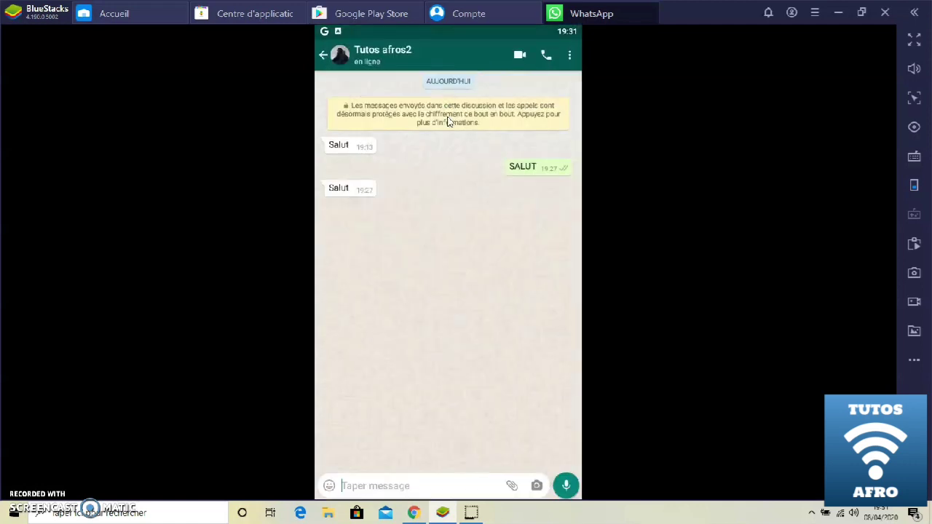
click(397, 484)
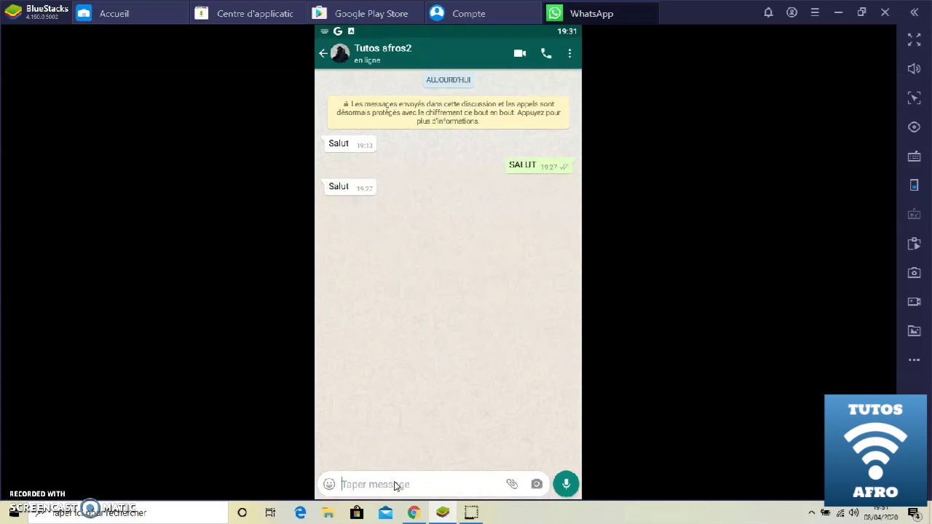
text(KKKEKLKN? MK?Z)
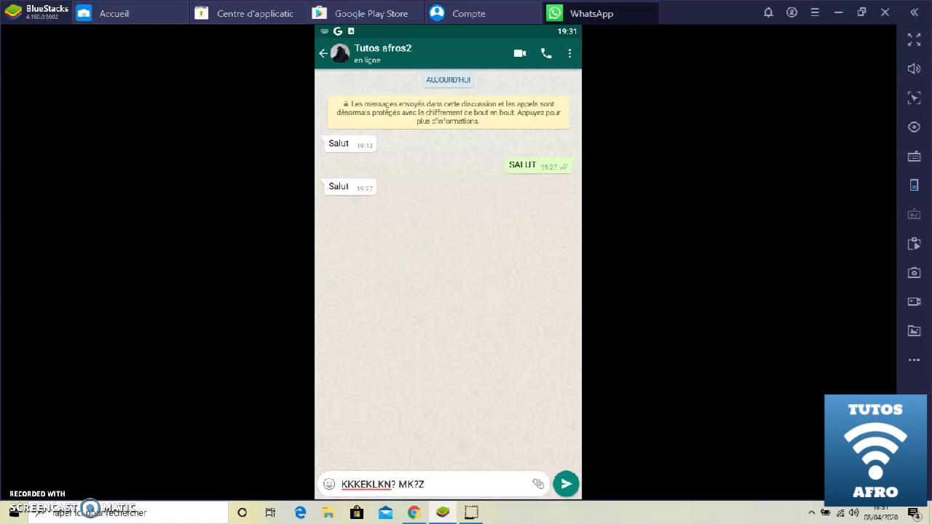
key(BackSpace)
key(BackSpace)
key(BackSpace)
key(BackSpace)
key(BackSpace)
key(BackSpace)
key(BackSpace)
key(BackSpace)
key(BackSpace)
key(BackSpace)
key(BackSpace)
key(BackSpace)
key(BackSpace)
key(BackSpace)
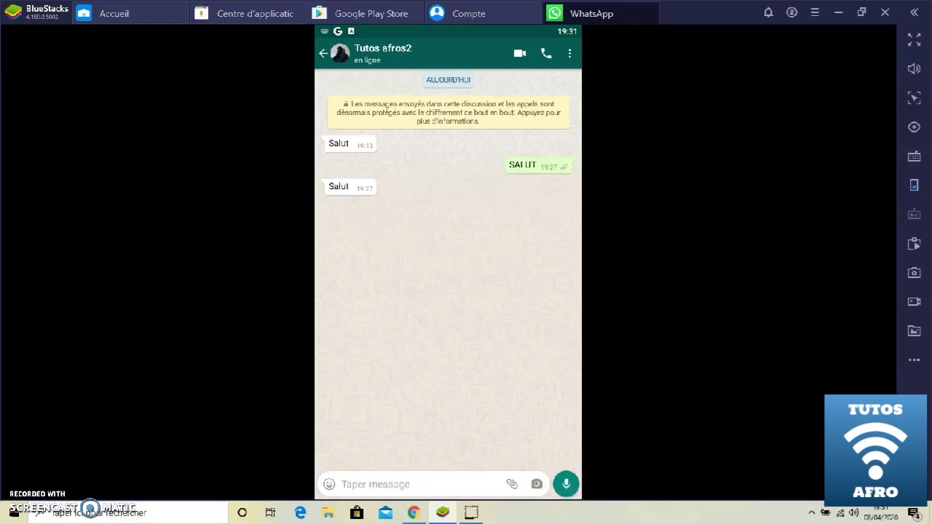
click(327, 487)
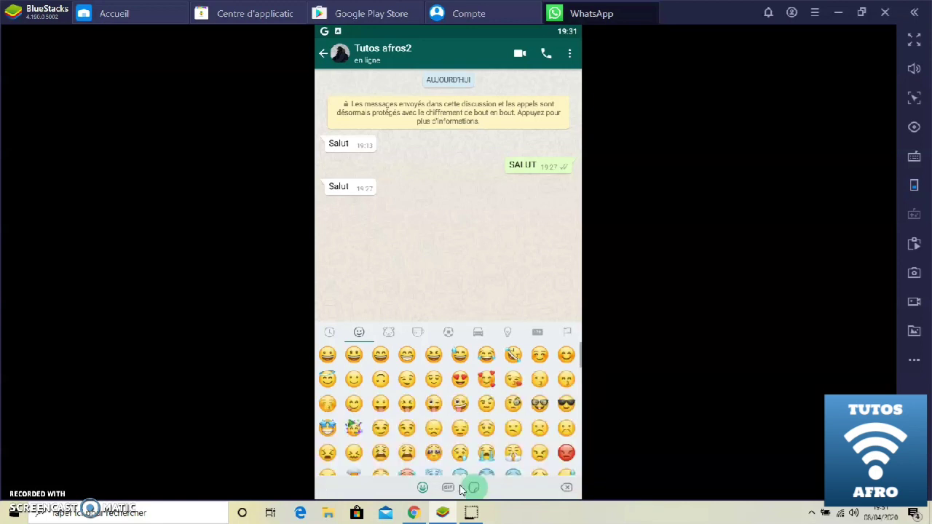
click(474, 490)
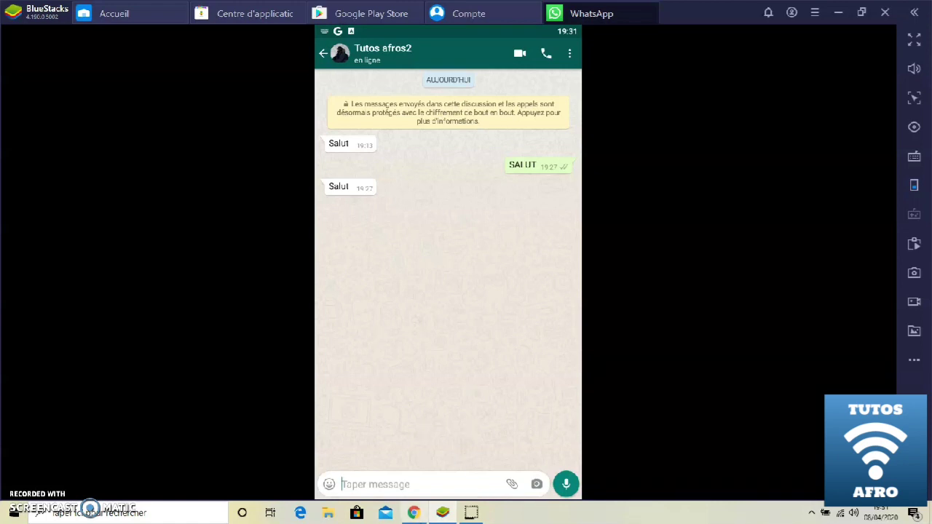
click(329, 485)
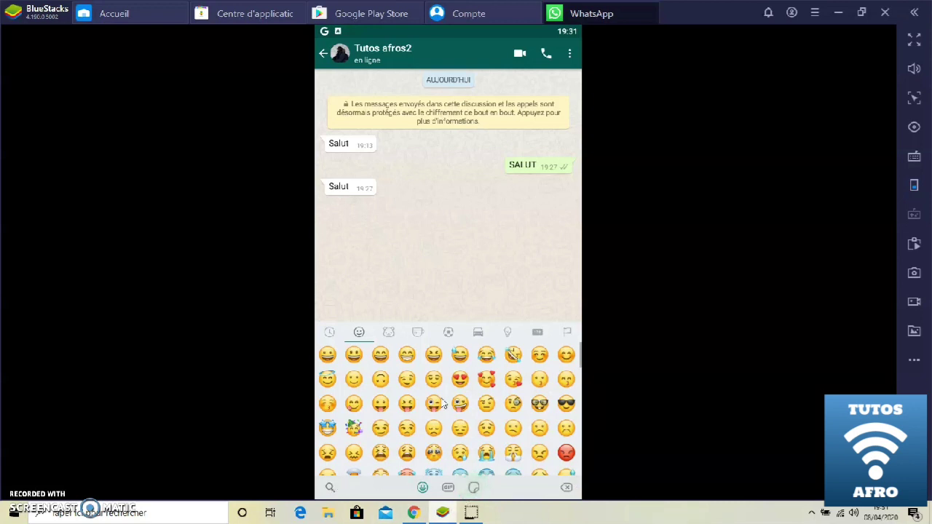
click(335, 64)
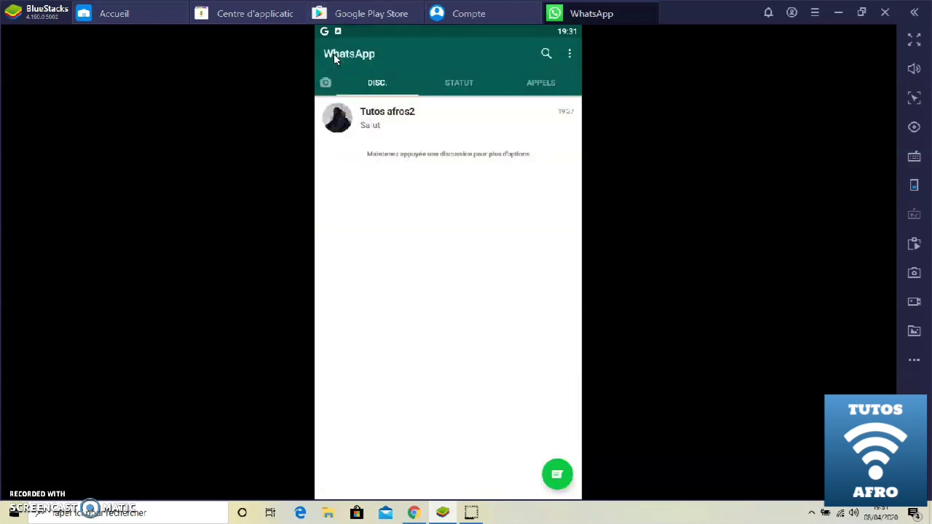
Step: Launch Snapchat from Applications installées on the Accueil home screen
click(150, 18)
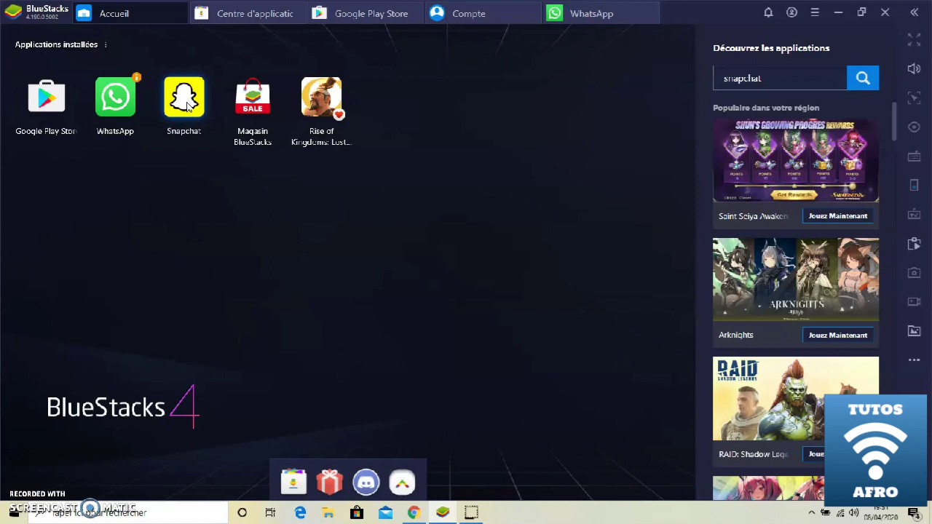
click(187, 105)
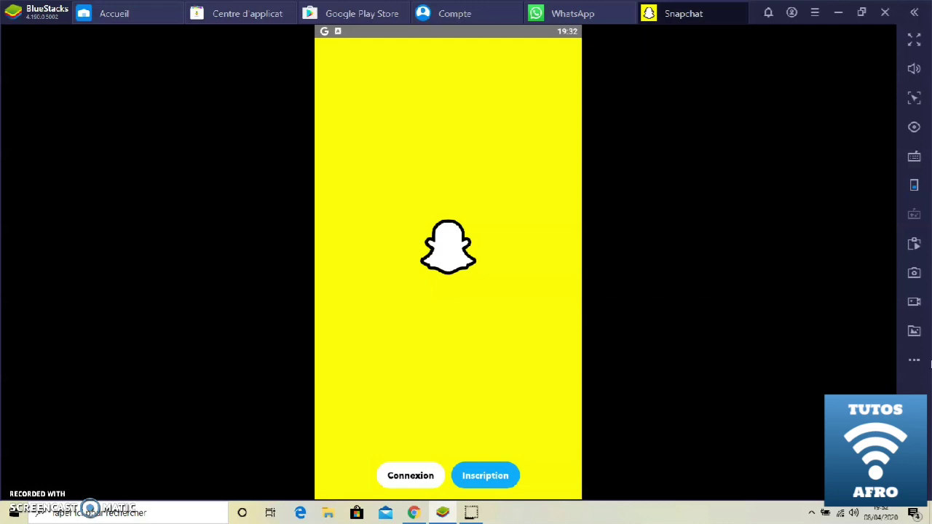
Step: Dismiss the 'ne répond pas' warning, close the Réglages window, and return to Accueil
click(601, 10)
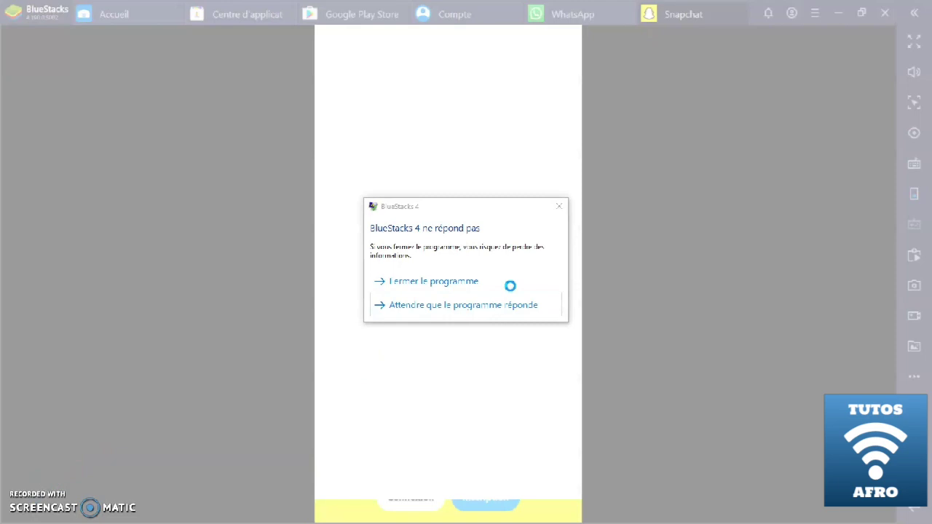
click(558, 208)
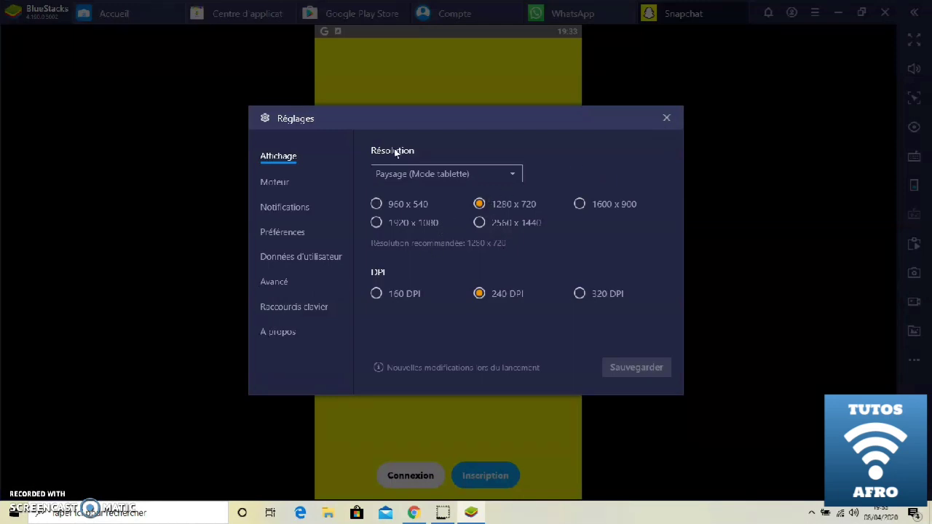
click(666, 119)
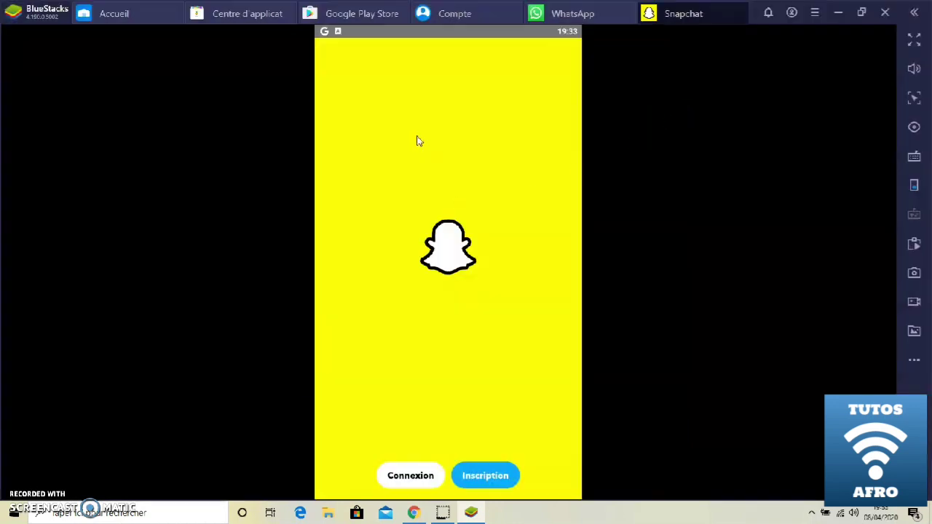
click(149, 15)
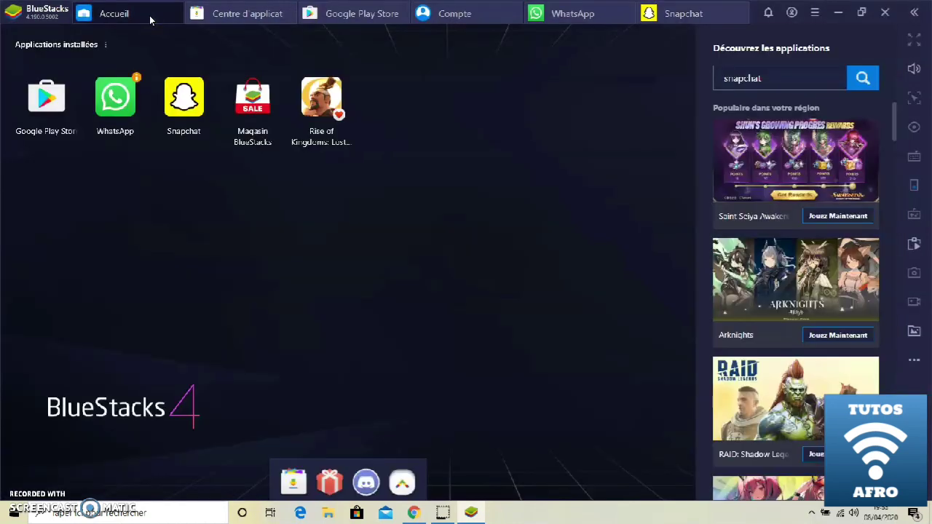